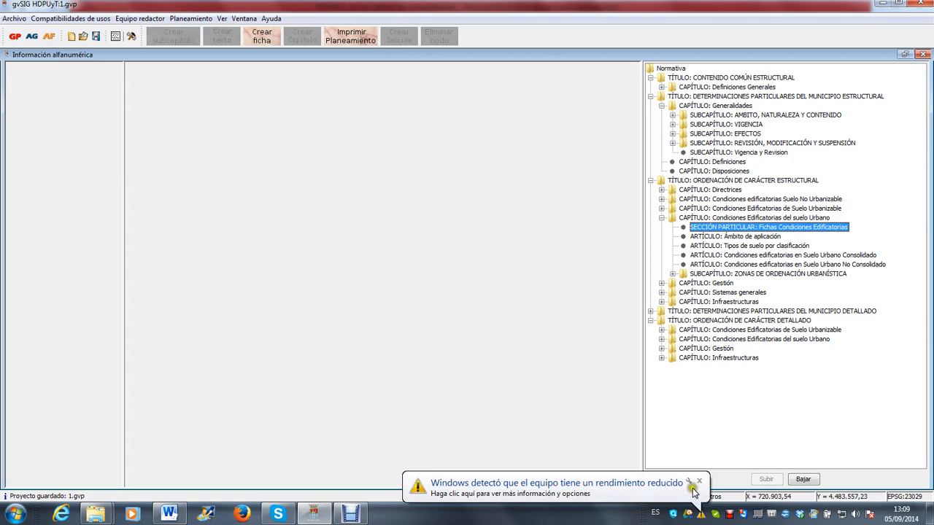
Start a new ficha in the section Fichas de suelo no urbanizable, under the chapter Condiciones edificatorias Suelo No Urbanizable
click(699, 481)
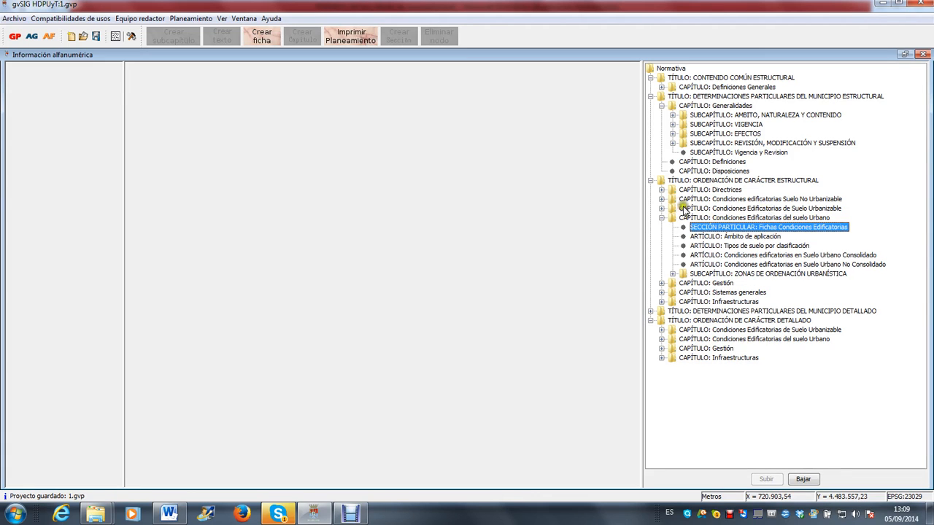
click(660, 199)
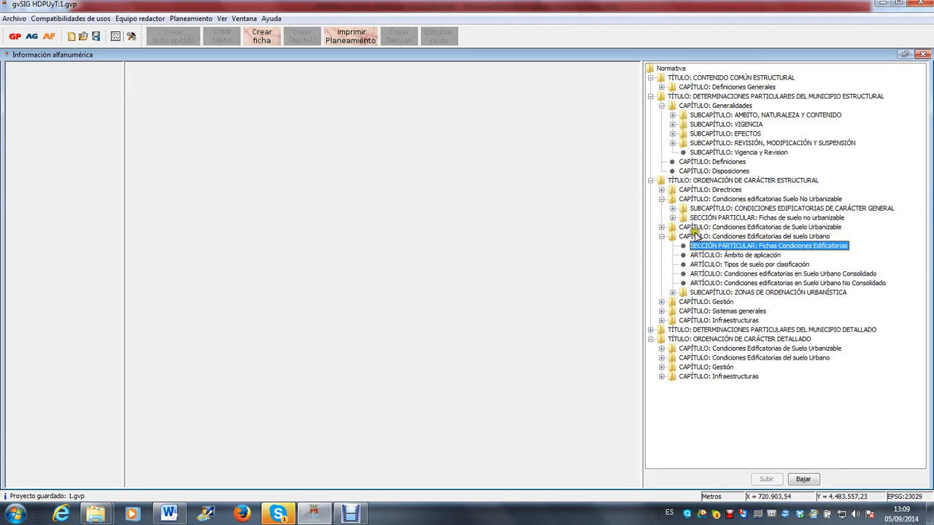
click(706, 218)
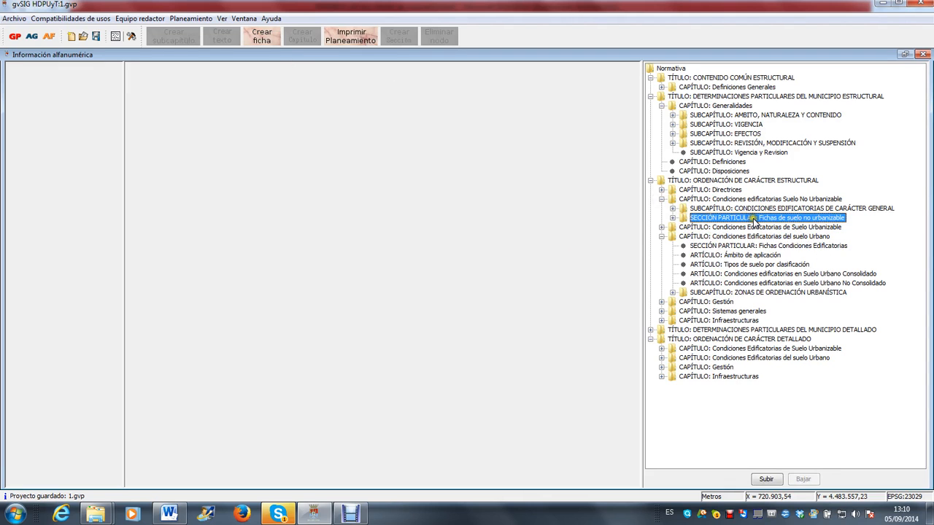
click(268, 39)
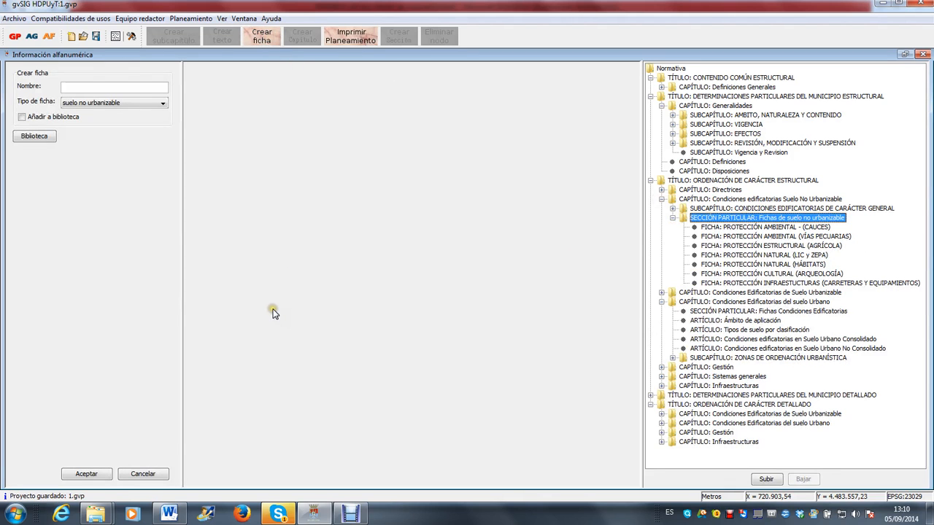
Name the new ficha "snu COMUN", set its type to General and create it
click(105, 86)
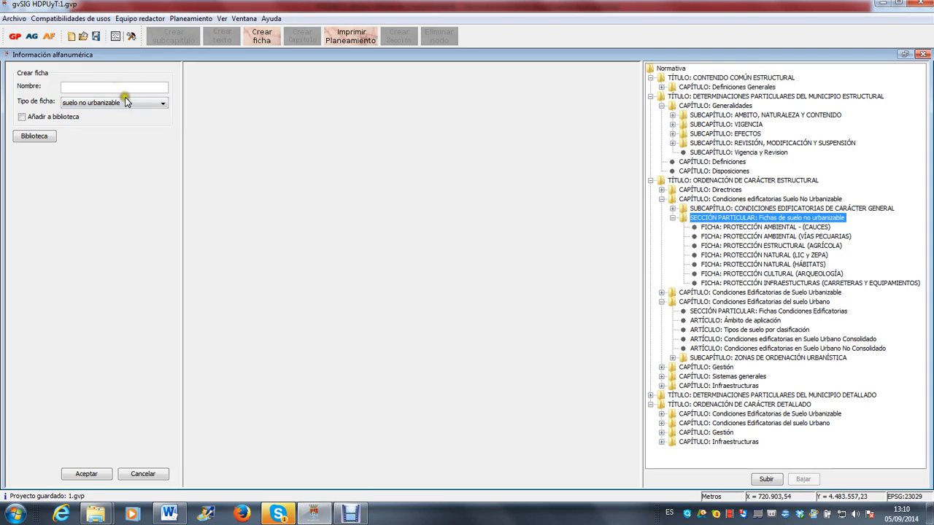
click(79, 105)
click(79, 105)
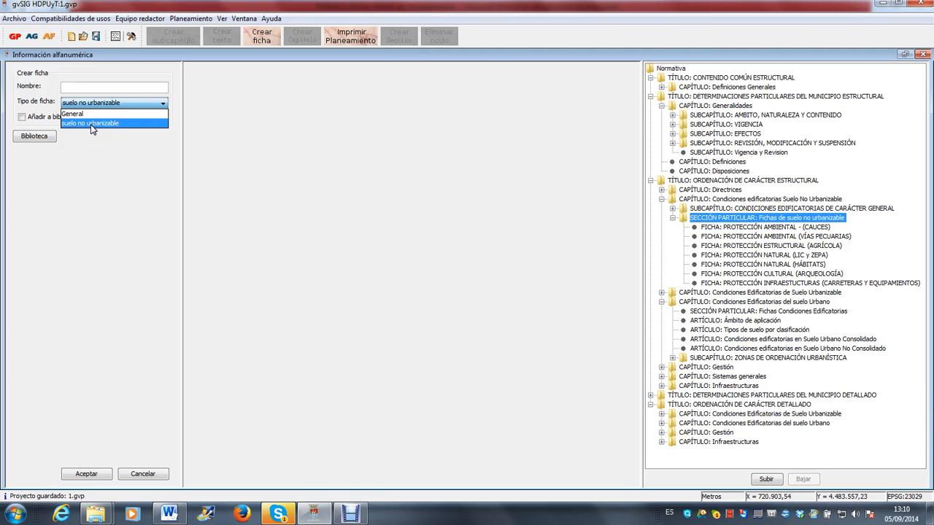
click(81, 118)
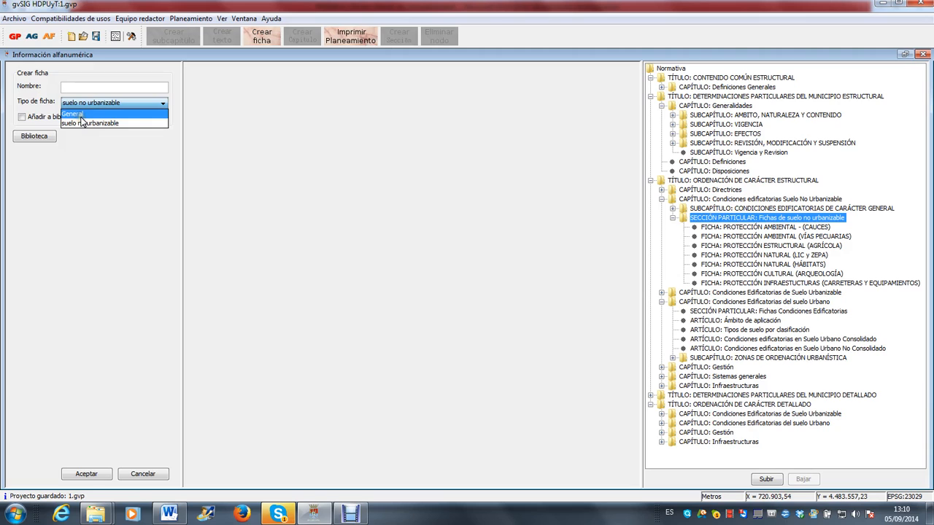
click(87, 85)
click(87, 85)
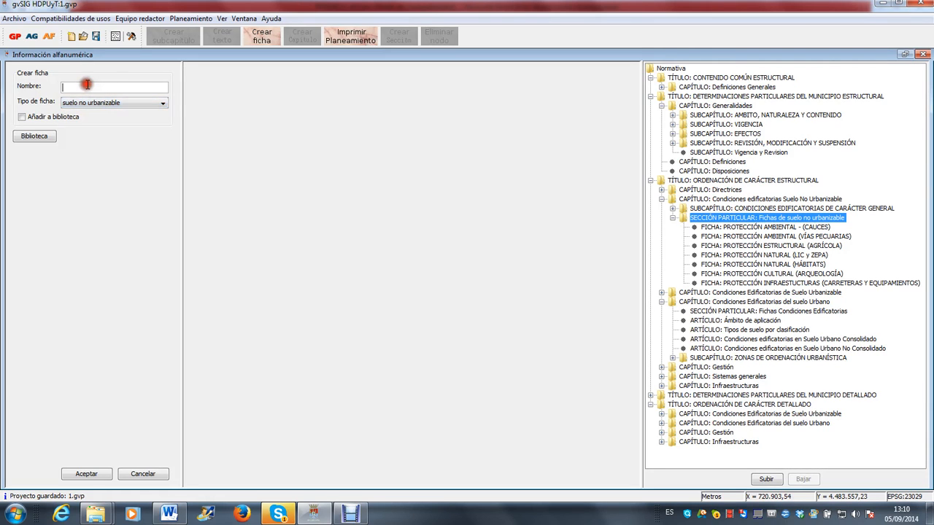
text(snu COMUN)
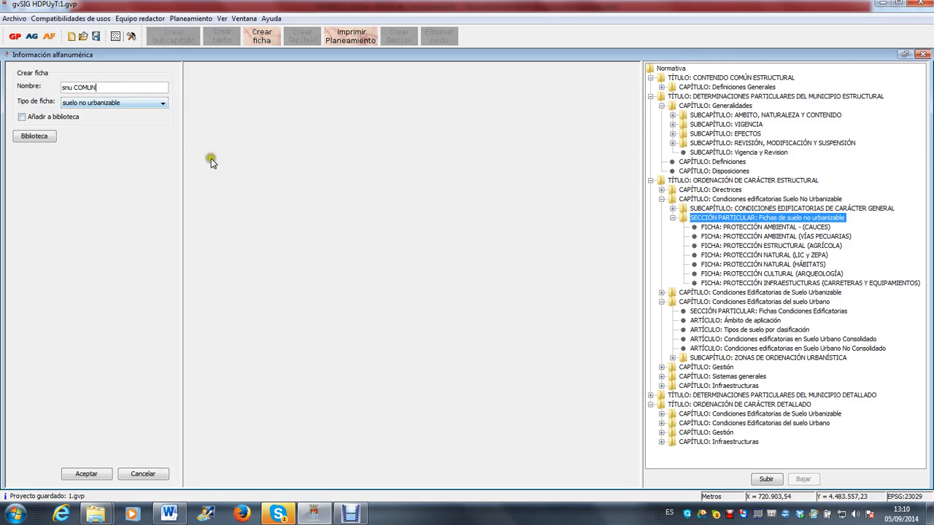
click(138, 102)
click(96, 114)
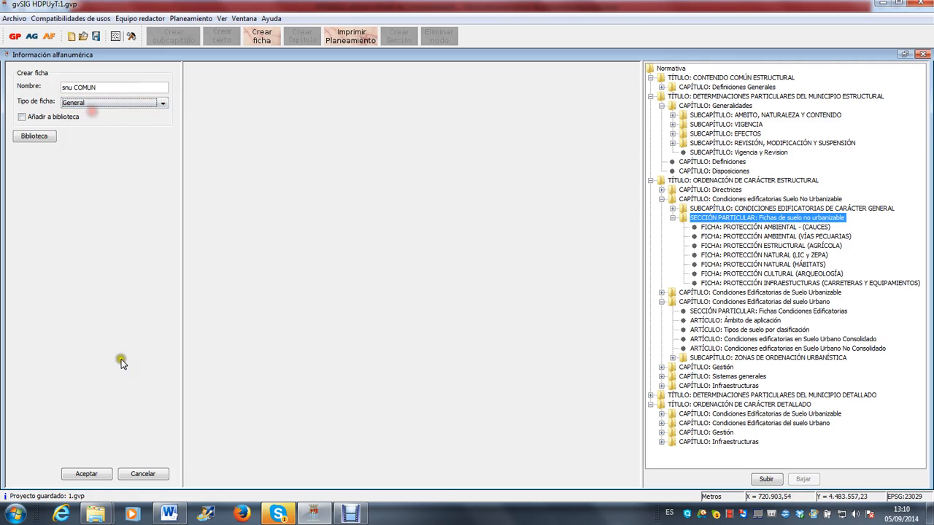
click(91, 473)
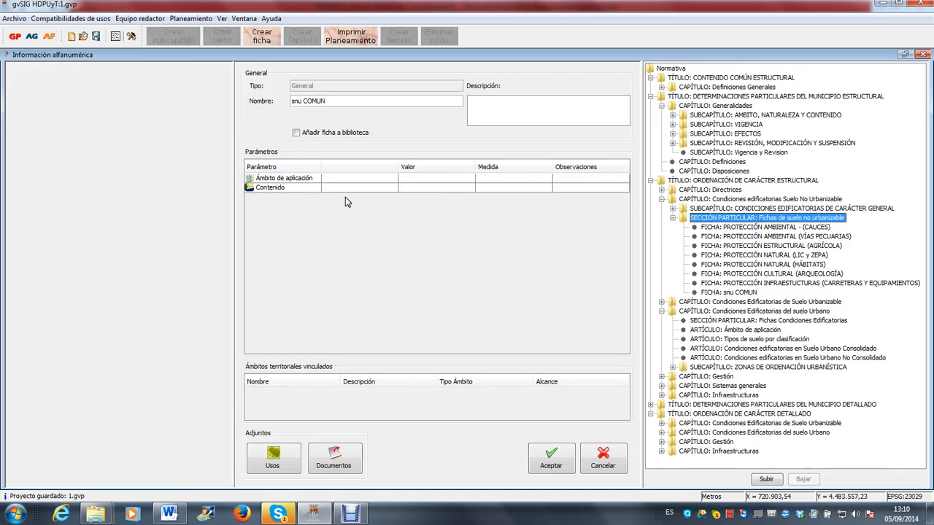
Switch to the Word document POZUELO_AD.doc and copy the body text of ART. 3.1.2.6 Protección Agrícola, up to Ámbitos de Aplicación
click(490, 108)
click(169, 514)
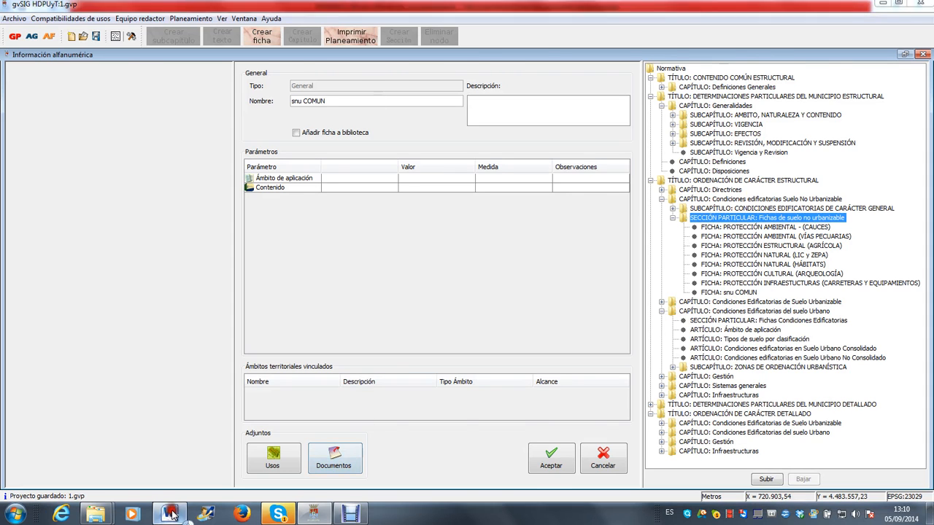
drag(924, 140, 929, 226)
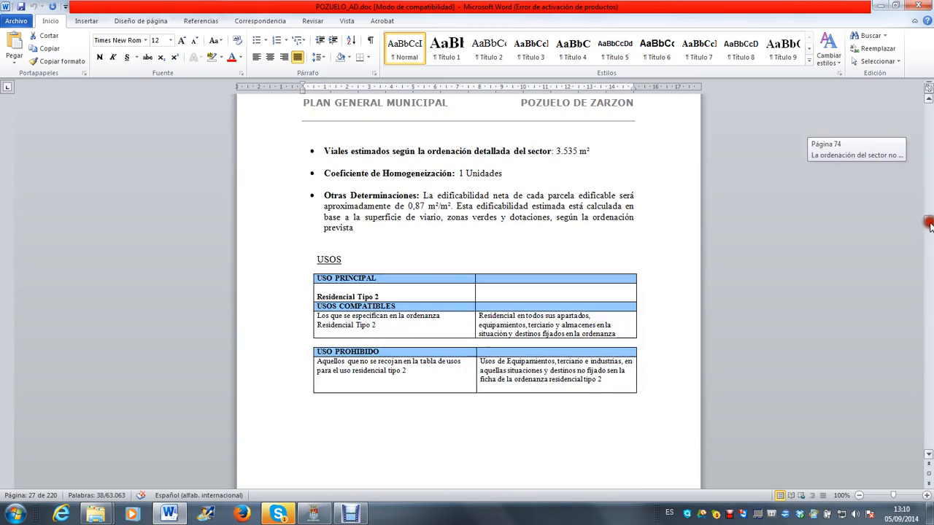
click(928, 99)
drag(928, 102, 928, 102)
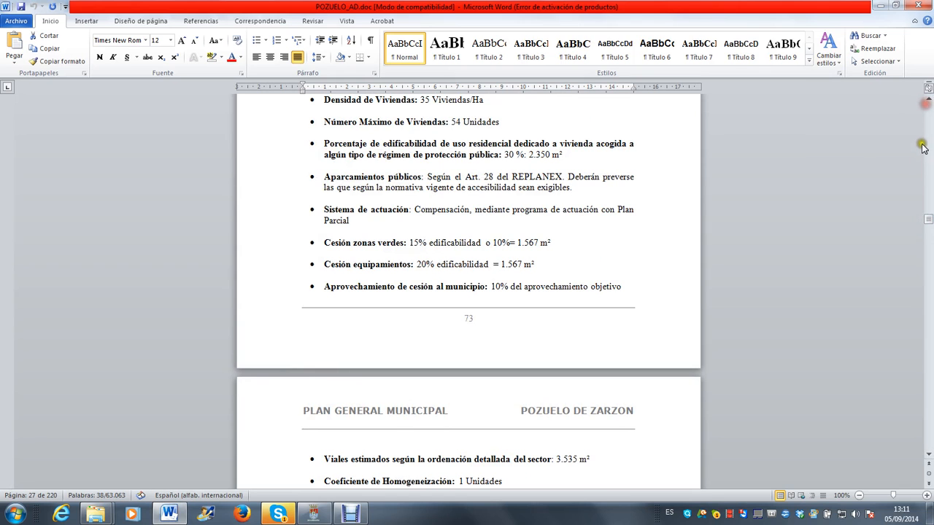
drag(928, 218, 930, 213)
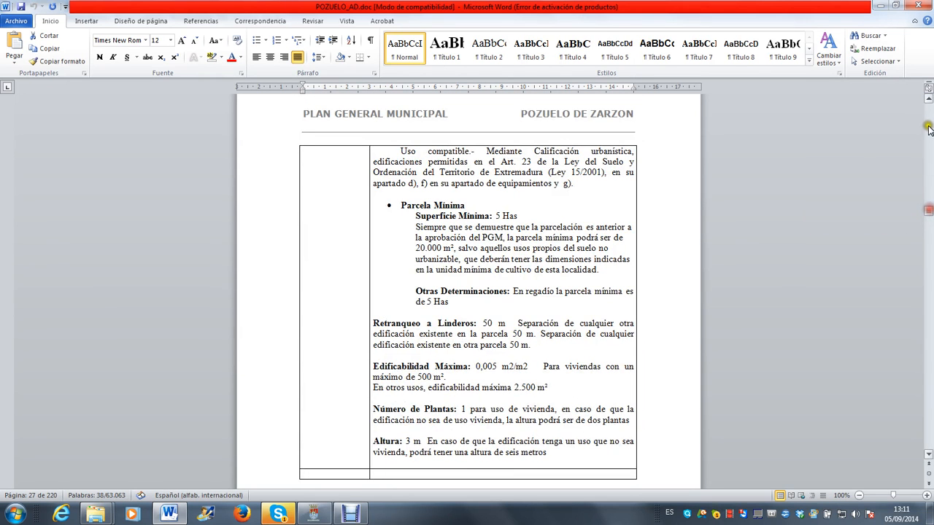
click(928, 100)
drag(929, 102, 928, 102)
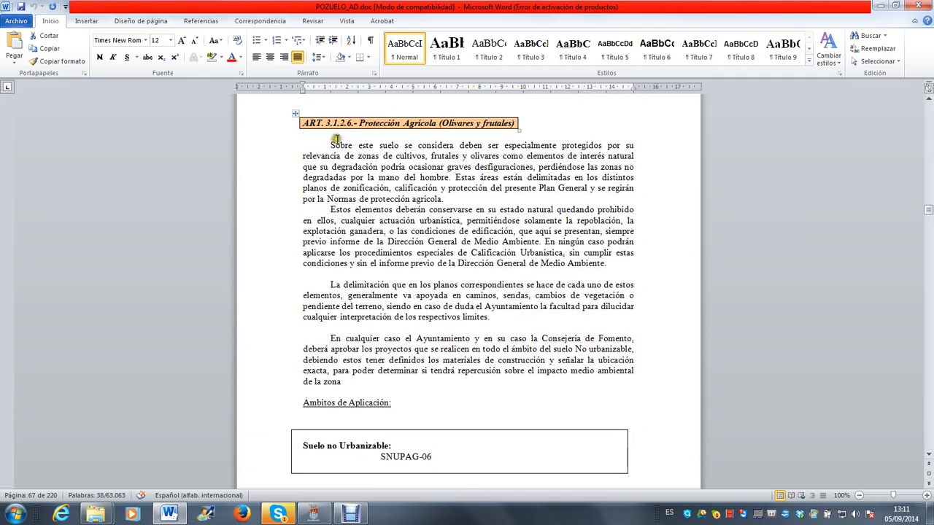
drag(330, 145, 377, 386)
key(ctrl+c)
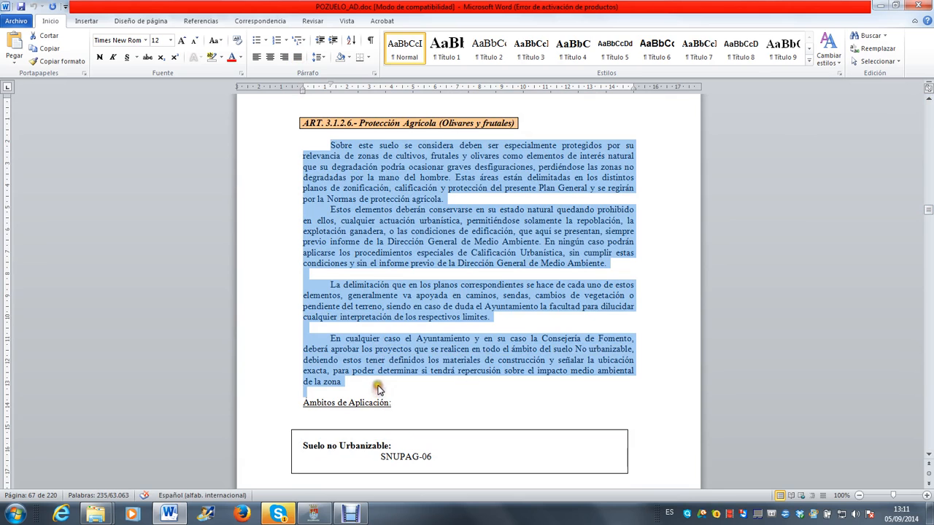
Switch back to gvSIG and paste the copied article text as the description of the snu COMUN ficha
click(343, 515)
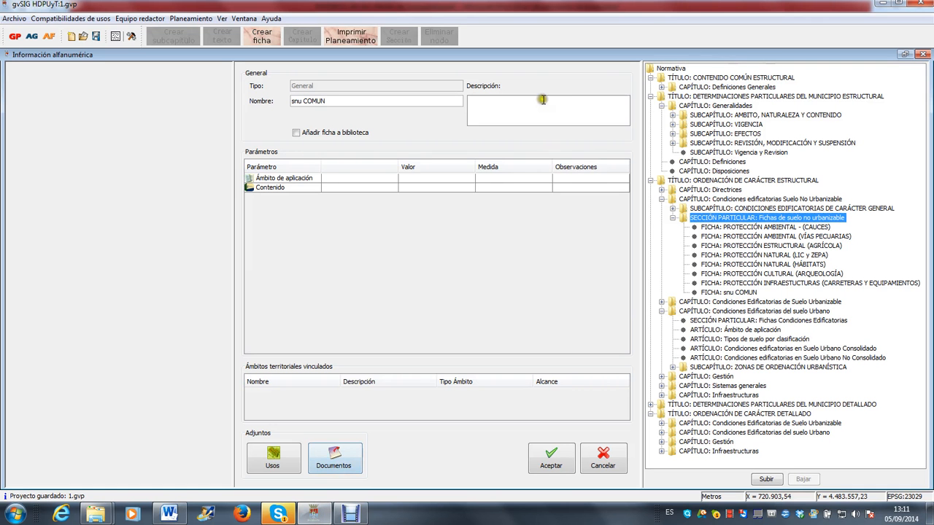
click(521, 103)
key(ctrl+v)
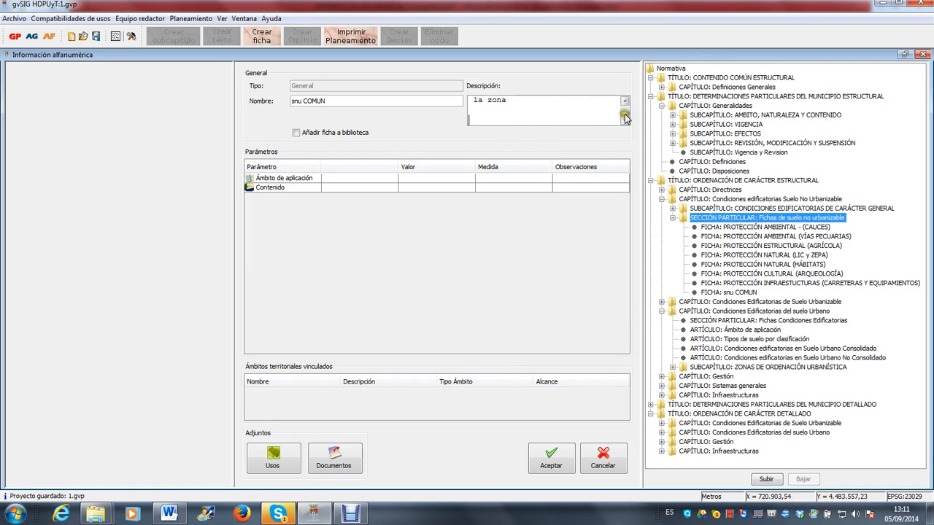
drag(625, 114, 626, 99)
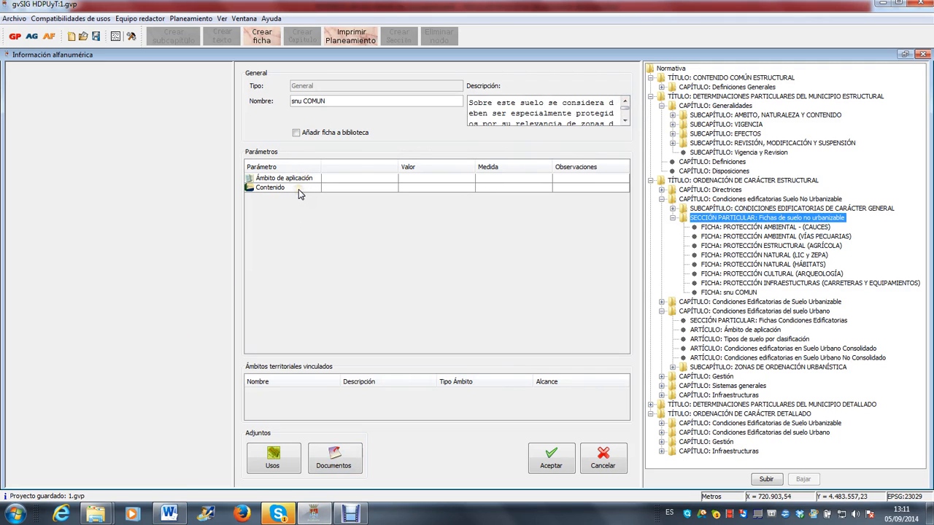
Try to fill the Contenido parameter with the copied article text and save the ficha with its description
mouse_move(299, 191)
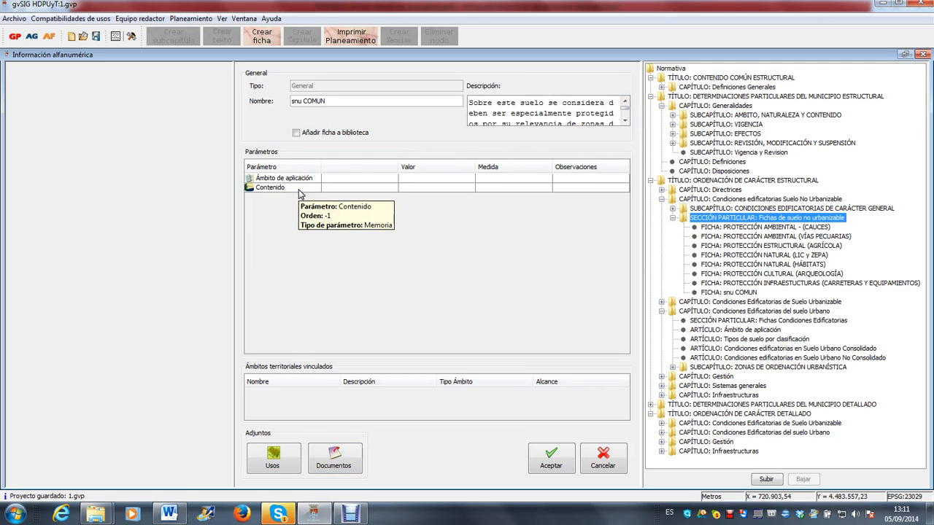
click(301, 187)
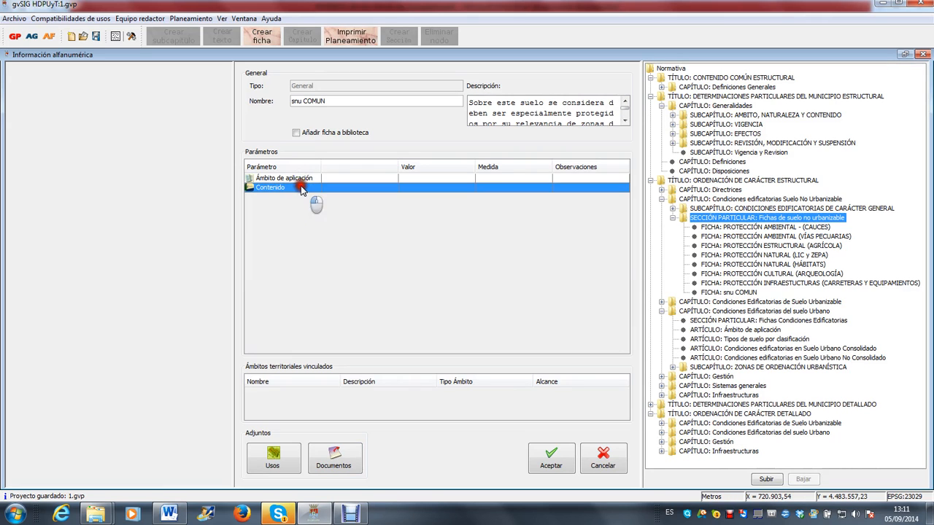
double_click(281, 189)
click(69, 85)
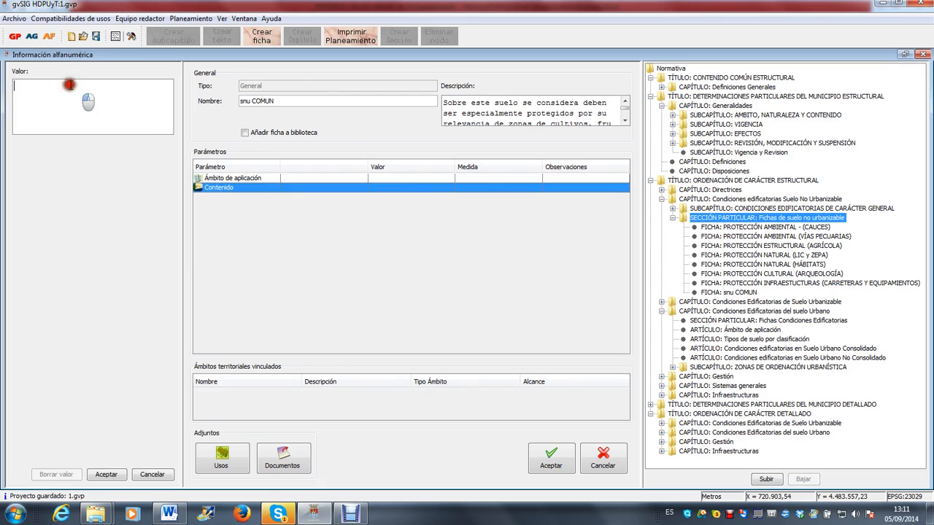
key(ctrl+v)
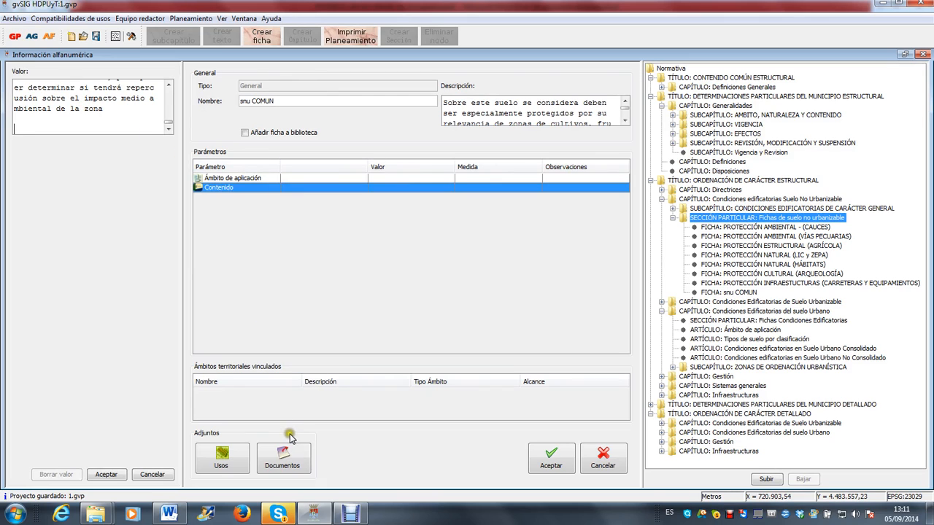
click(553, 458)
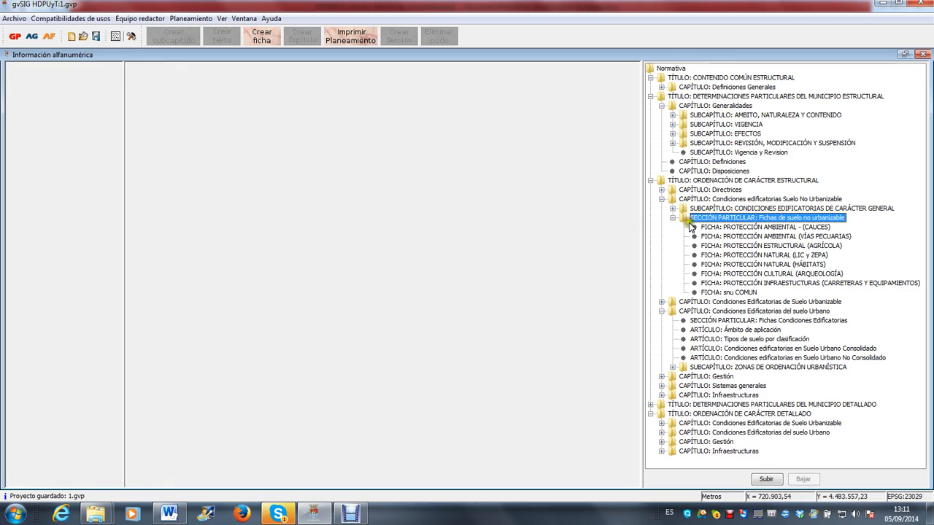
Reopen the snu COMUN ficha and apply the copied Protección Agrícola text as the value of its Contenido parameter
click(732, 292)
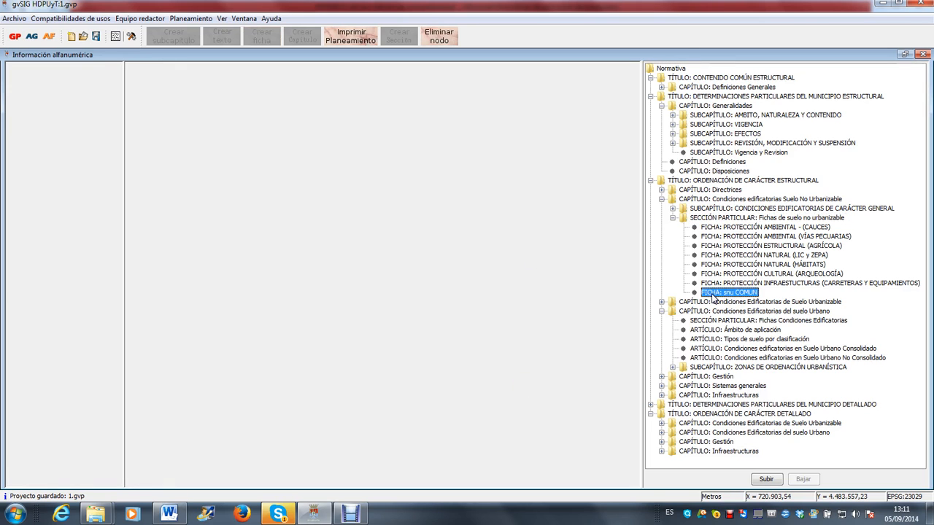
double_click(713, 296)
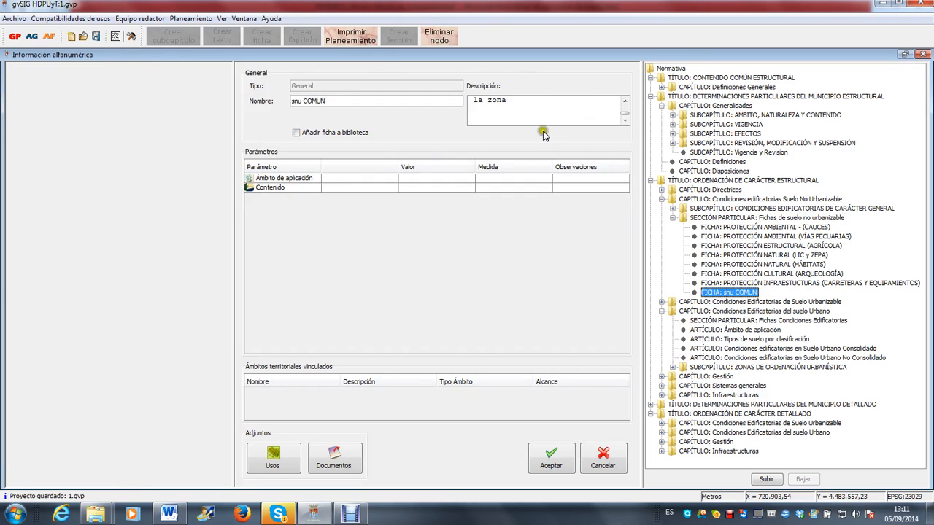
click(625, 100)
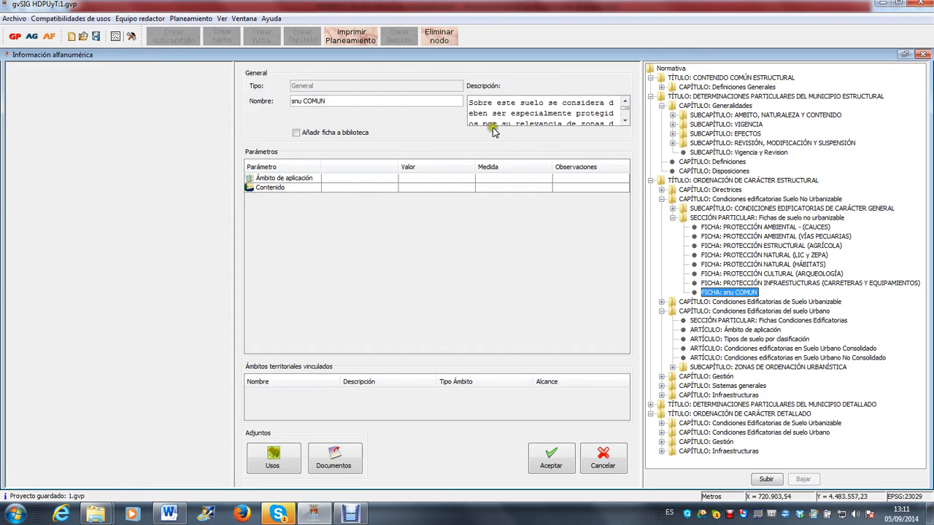
click(351, 187)
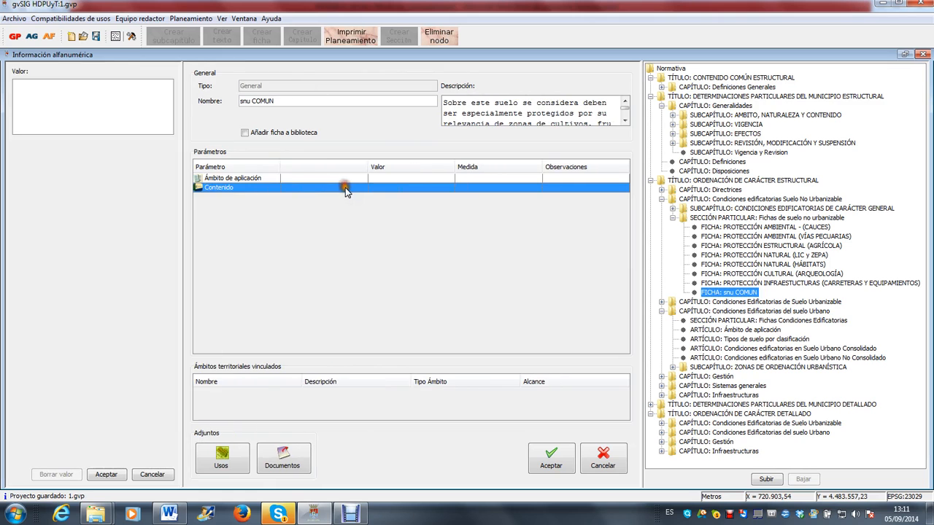
click(69, 86)
key(ctrl+v)
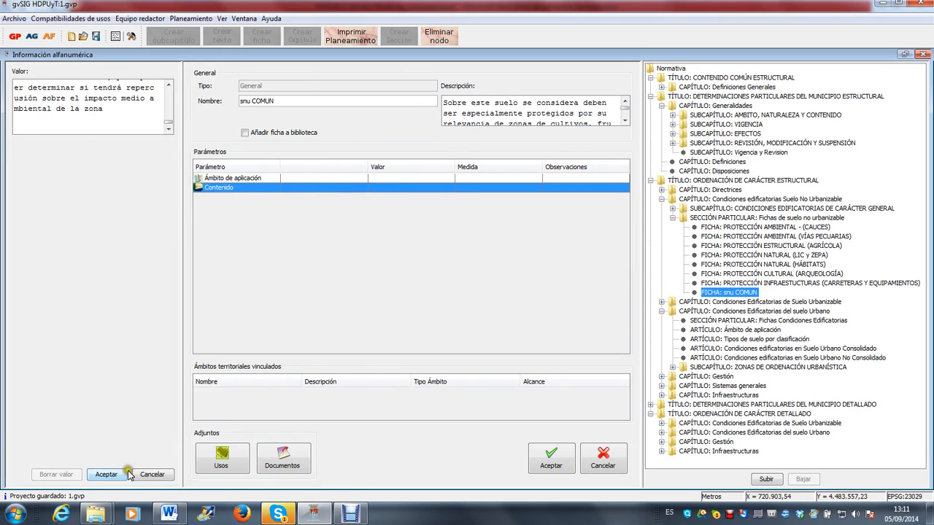
click(106, 474)
Recheck the Contenido value and save the snu COMUN ficha
click(227, 187)
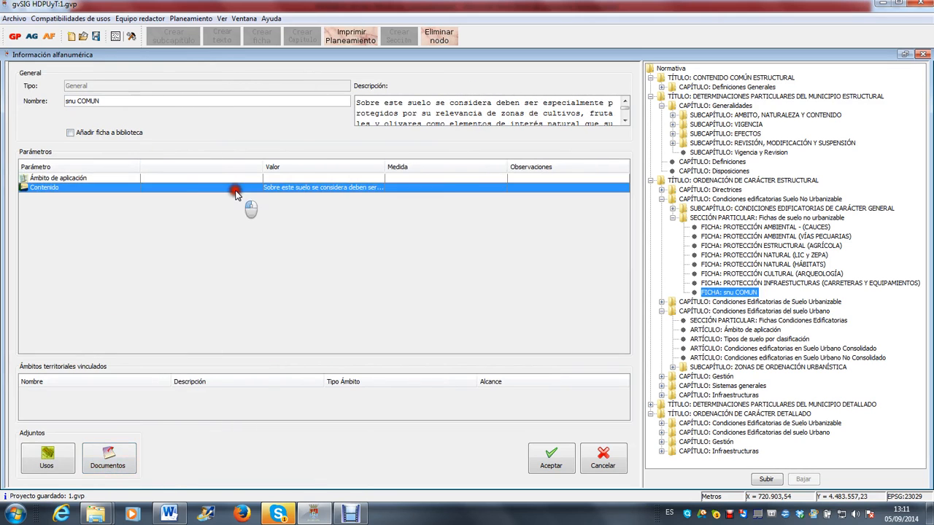
click(105, 474)
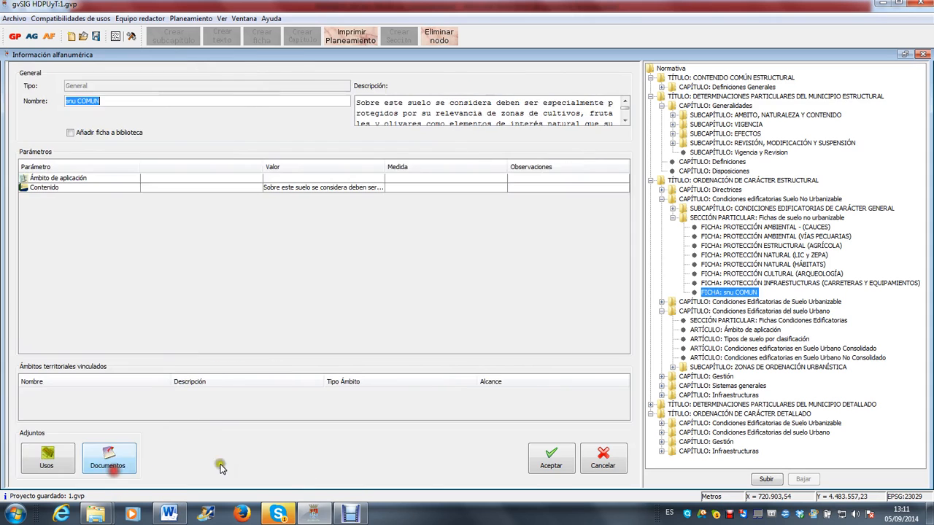
click(550, 459)
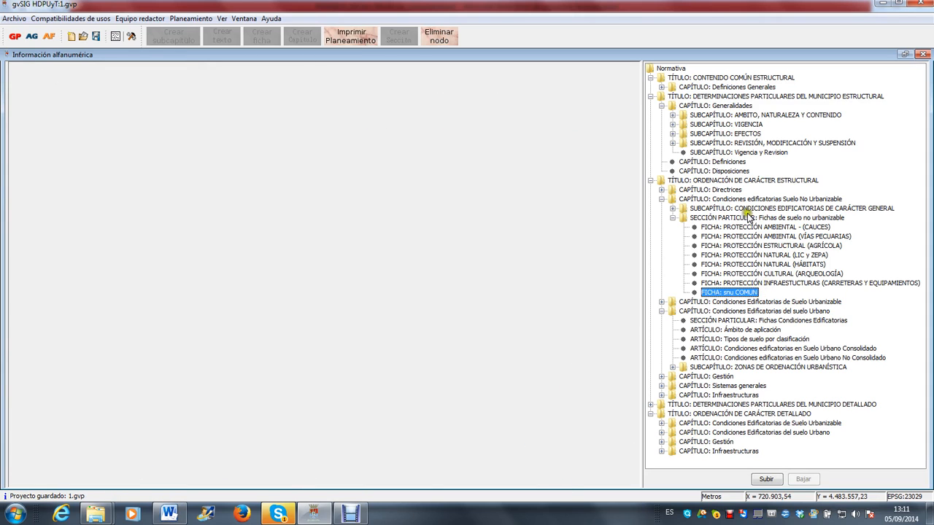
Start a new ficha of type suelo no urbanizable in the section Fichas de suelo no urbanizable
click(752, 218)
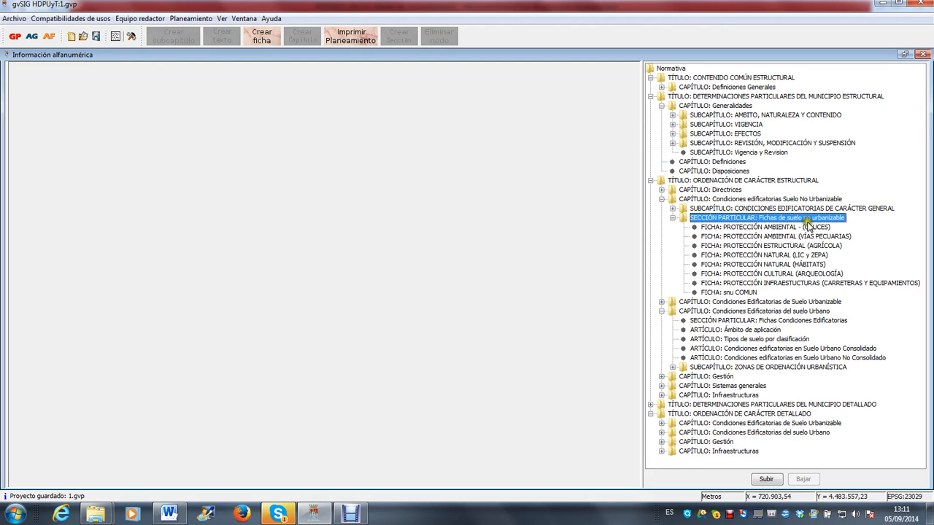
click(259, 38)
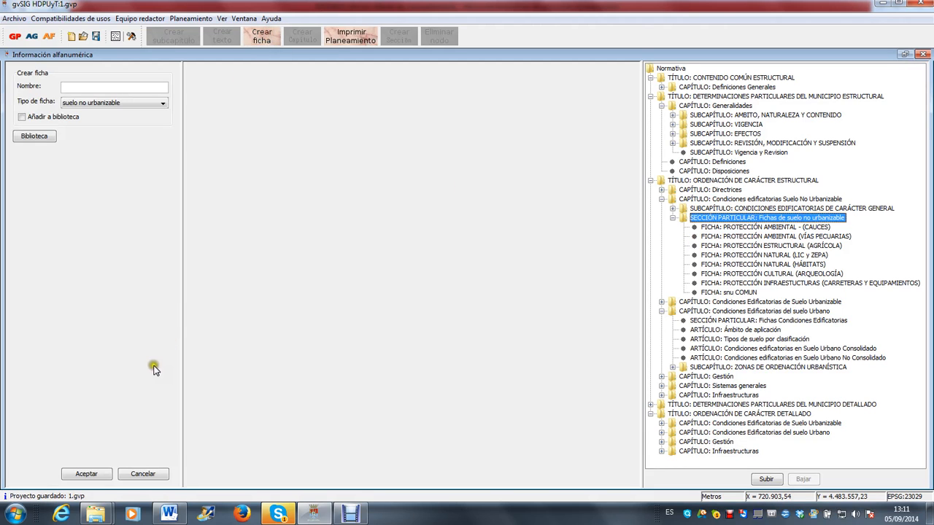
click(114, 103)
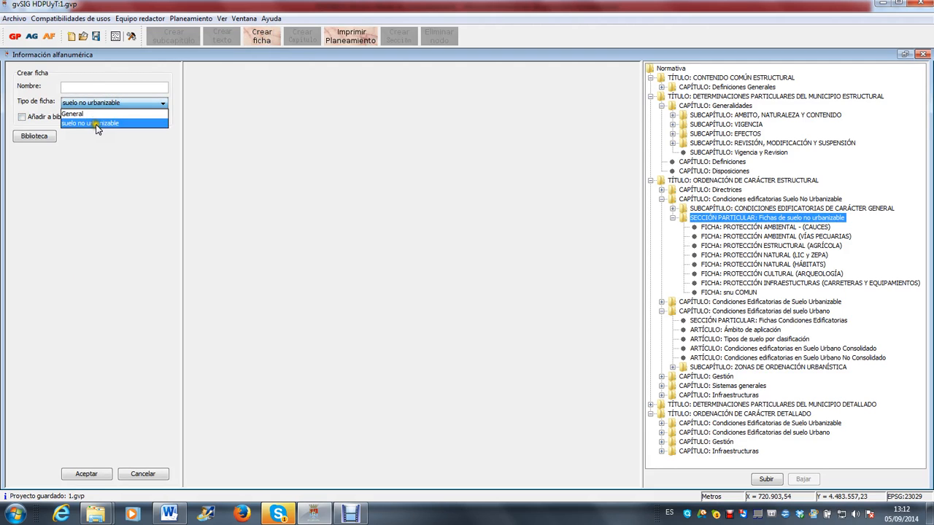
click(95, 124)
click(89, 88)
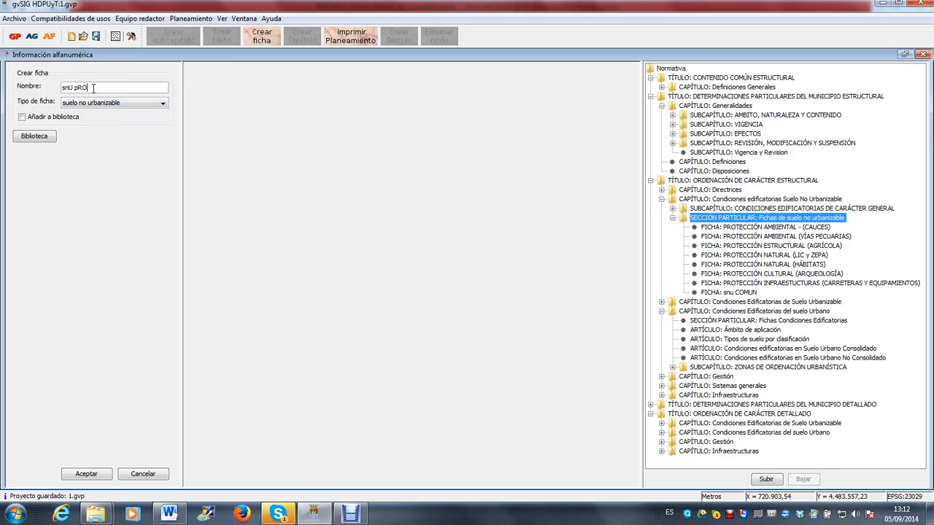
key(BackSpace)
key(BackSpace)
key(BackSpace)
key(Caps_Lock)
Copy the title Protección Agrícola (Olivares y frutales) from the Word document and create the gvSIG ficha with it as its name
click(169, 513)
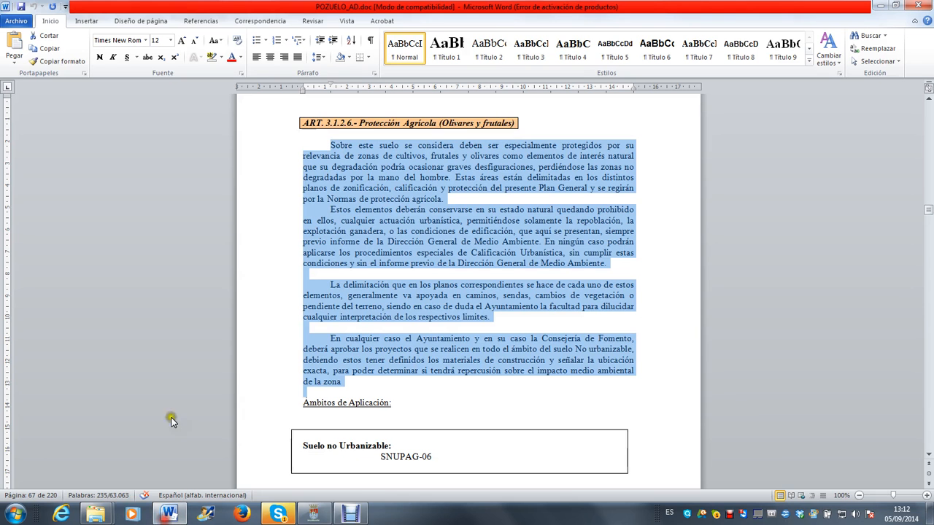
drag(358, 123, 517, 125)
key(ctrl+c)
click(313, 514)
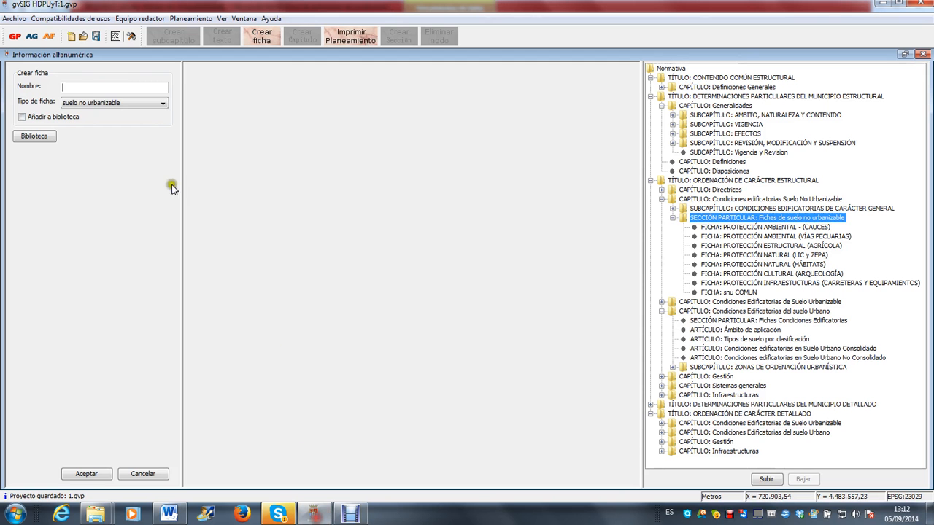
click(99, 88)
key(ctrl+v)
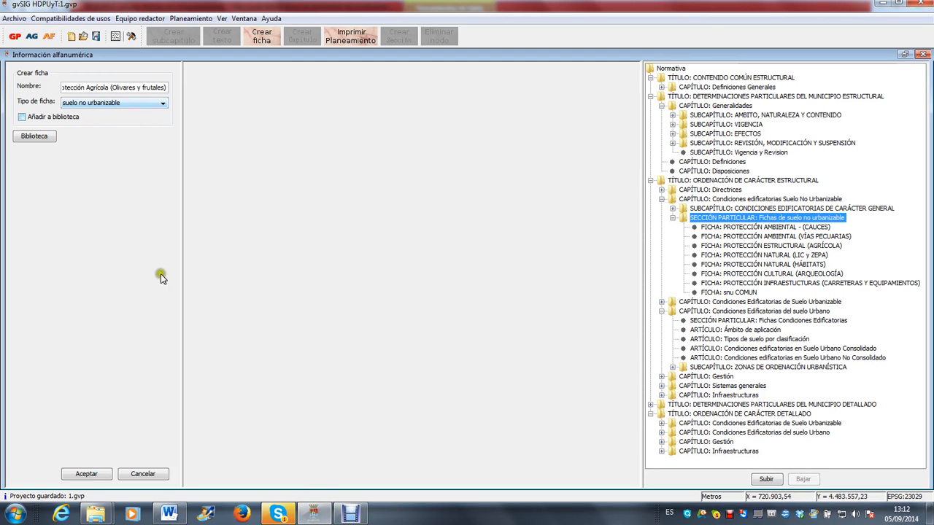
click(92, 472)
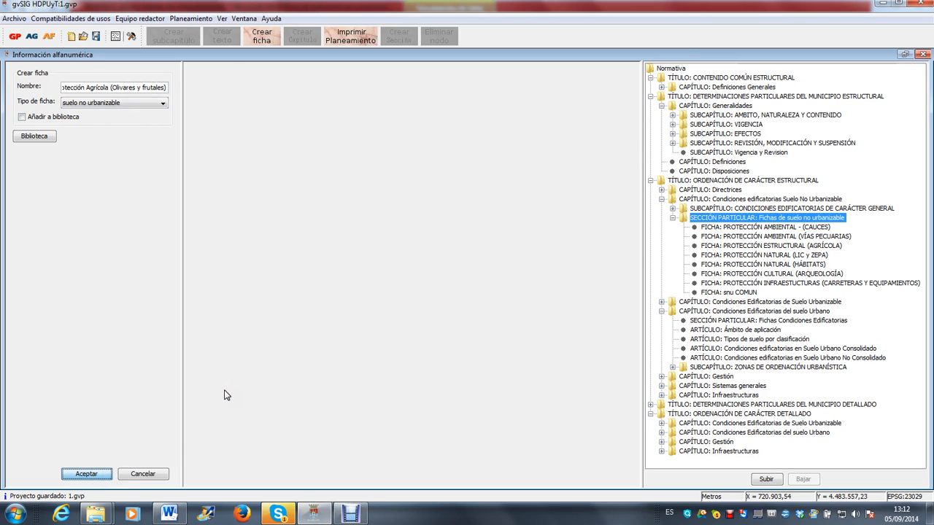
key(Return)
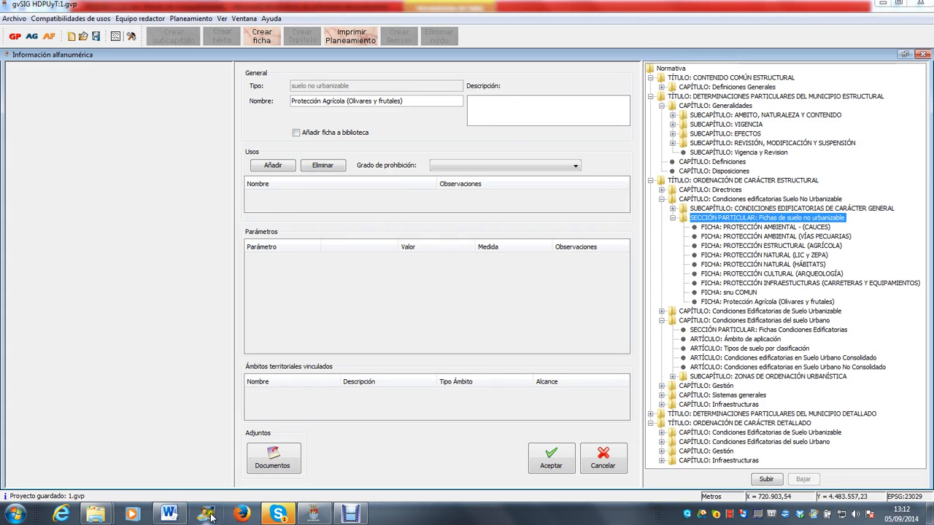
Copy the body text of ART. 3.1.2.6 from Word and paste it as the description of the new gvSIG ficha
click(169, 515)
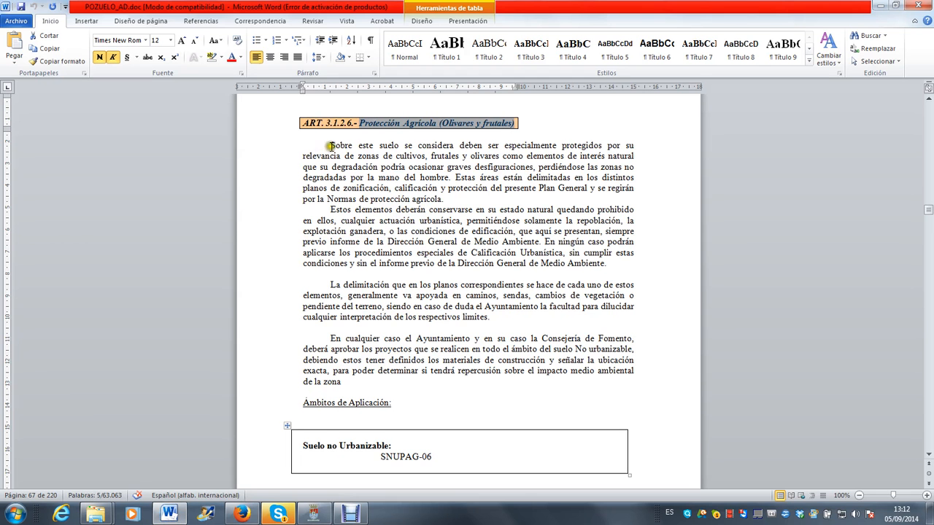
drag(329, 146, 386, 381)
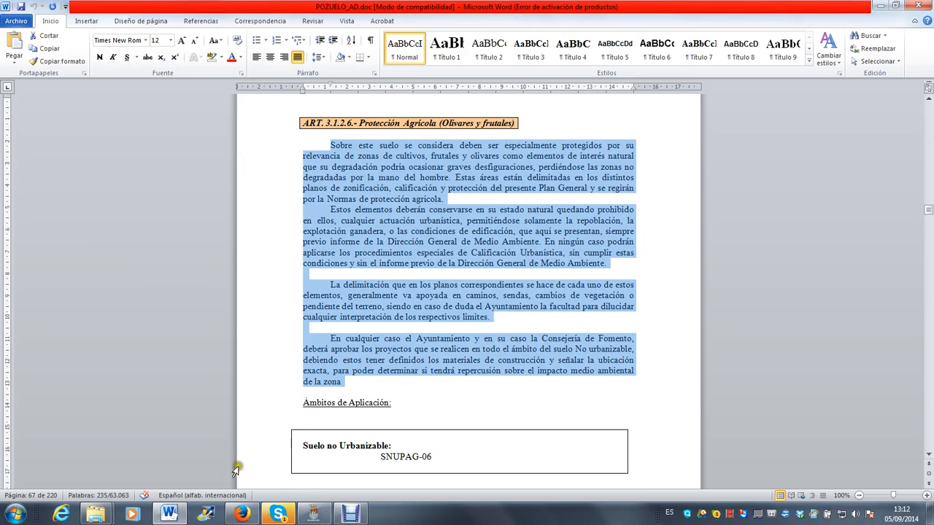
click(314, 514)
click(483, 105)
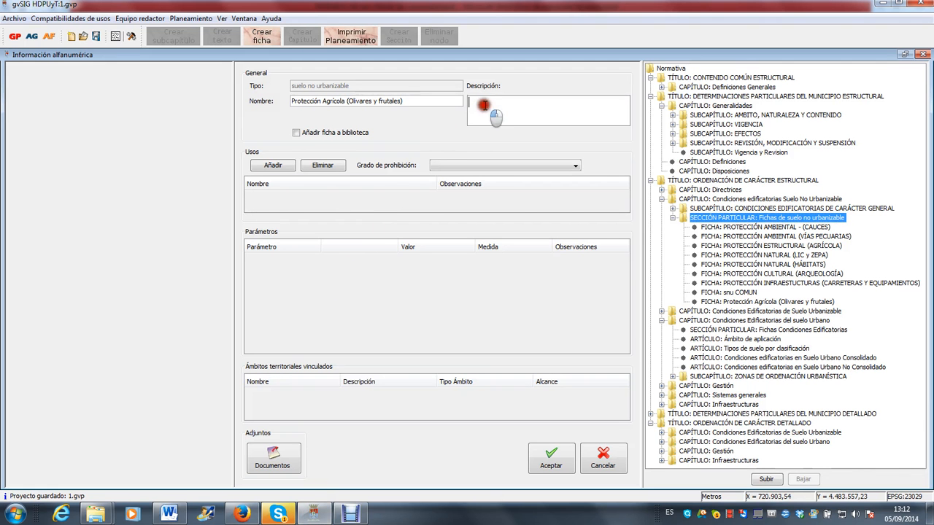
key(ctrl+v)
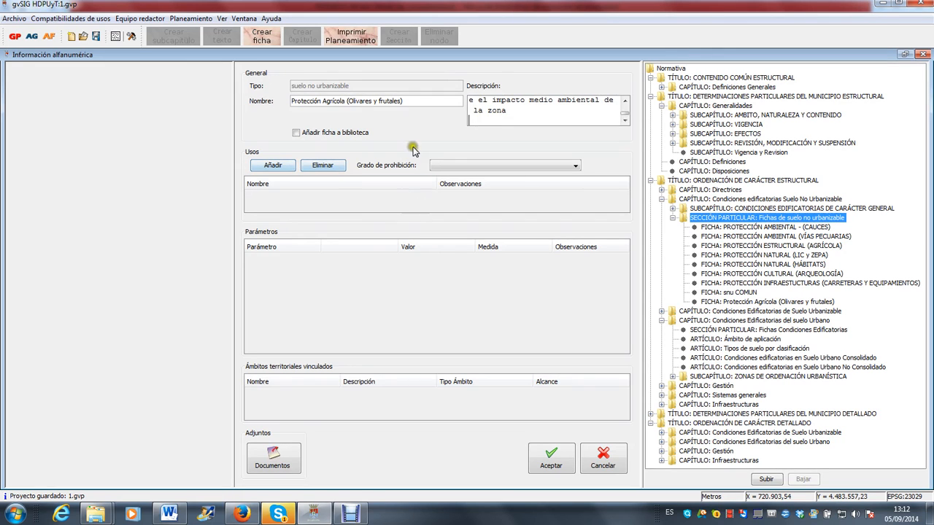
Set the ficha's grado de prohibición to Uso permitido and open a new use entry
click(478, 167)
click(456, 183)
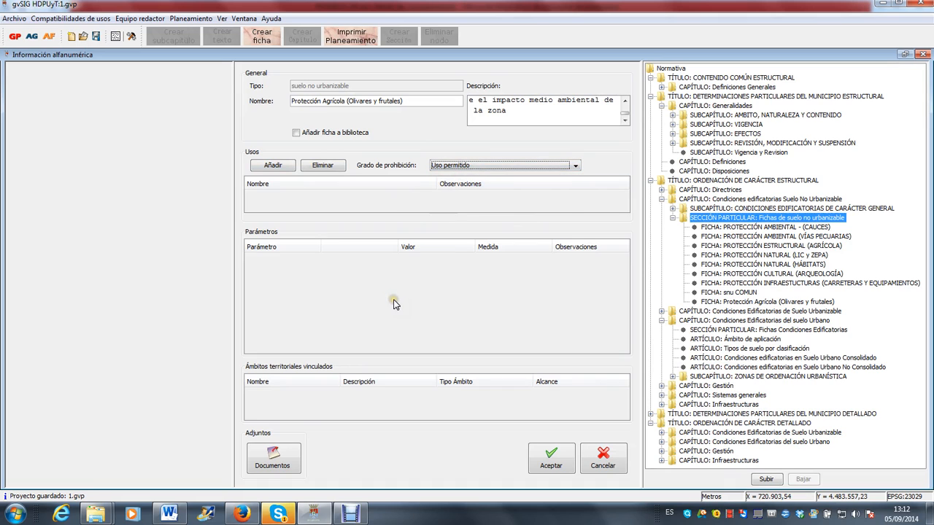
click(261, 203)
click(273, 166)
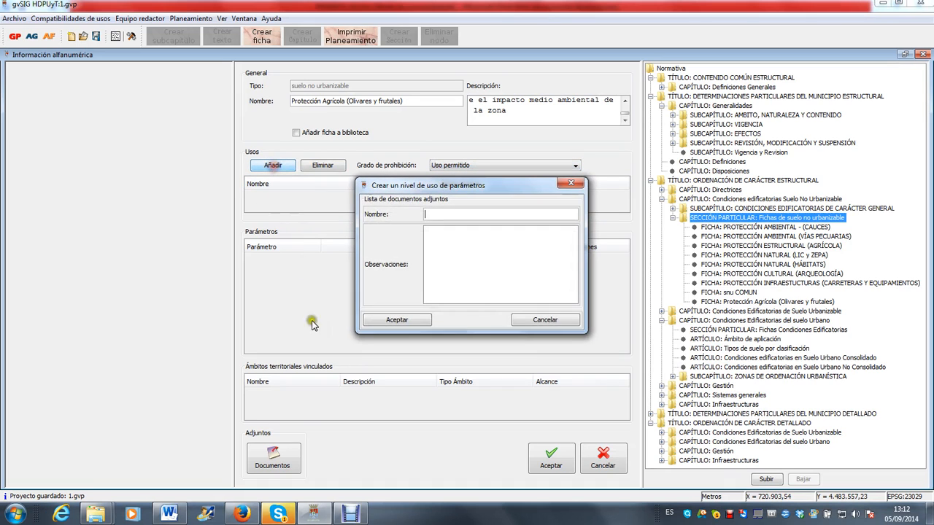
Copy Usos agrícolas from the permitted uses table in Word and paste it as the name of the new use in gvSIG
click(182, 516)
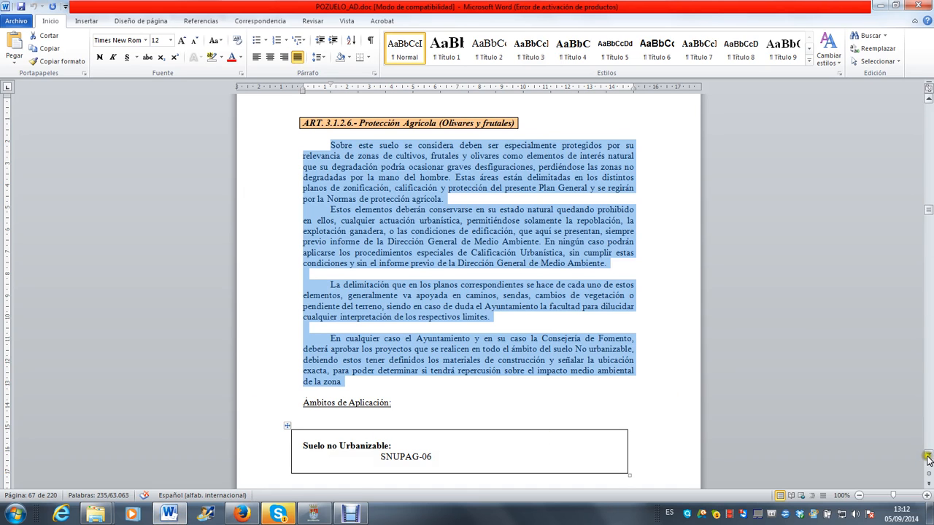
drag(928, 458, 928, 457)
drag(360, 322, 305, 322)
key(ctrl+c)
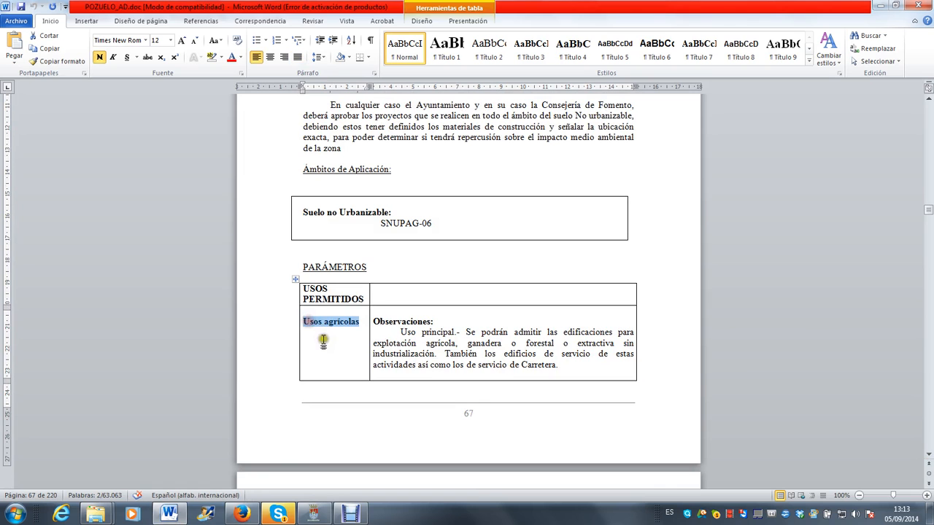
click(313, 514)
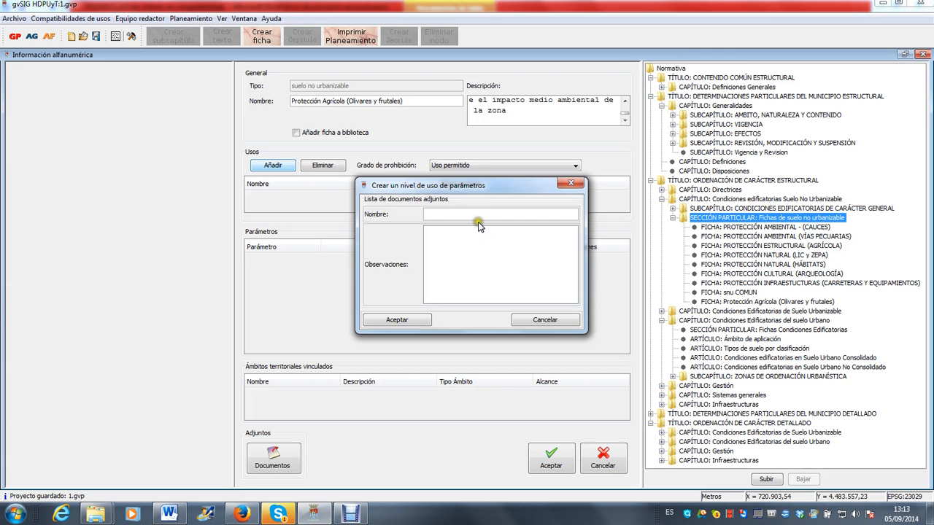
key(ctrl+v)
Copy the Uso principal text from Word into the observations of the new use in gvSIG and add the use to the ficha
click(170, 514)
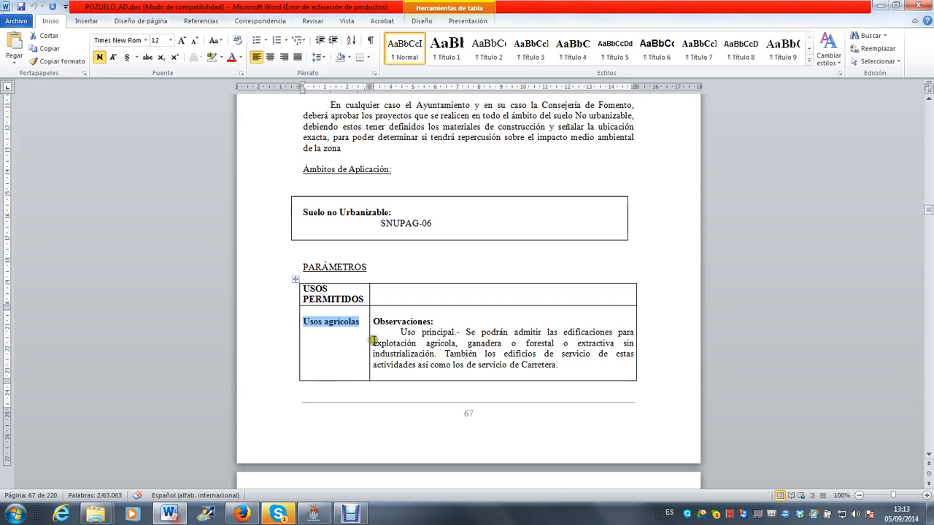
drag(388, 332, 574, 372)
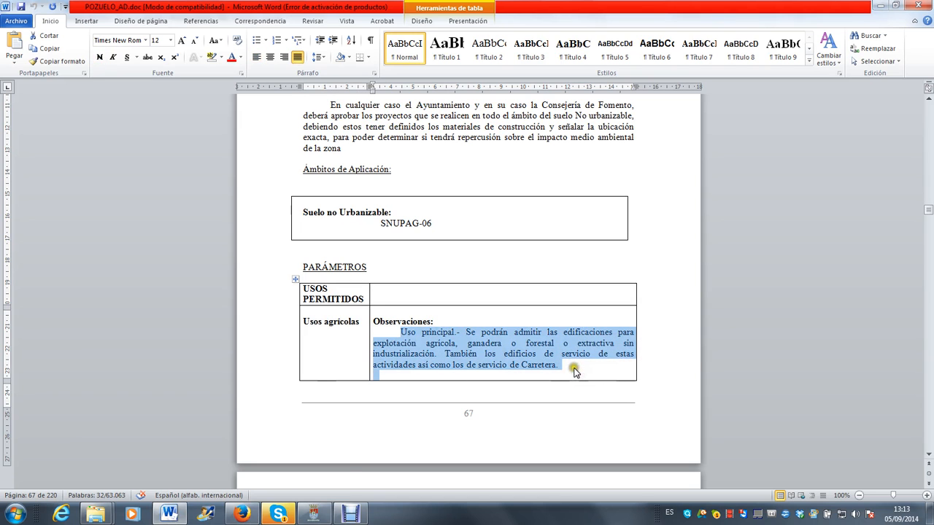
click(241, 515)
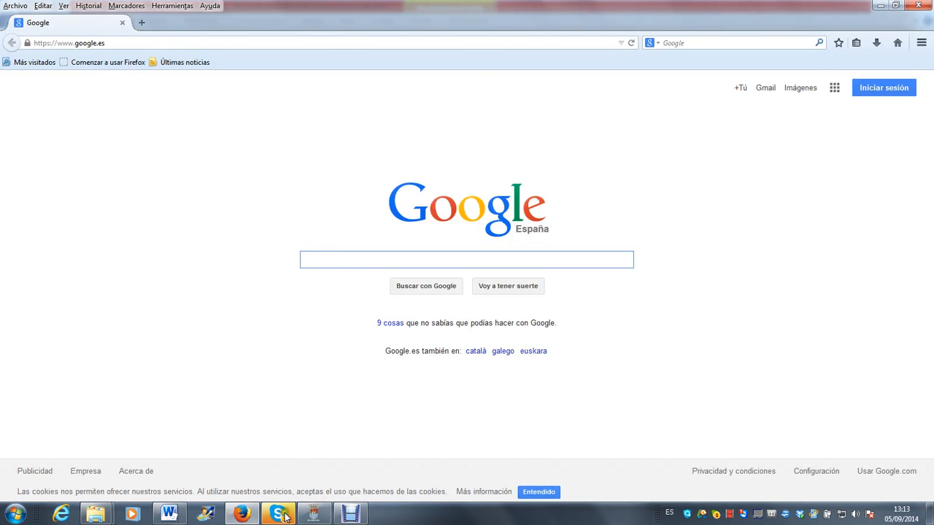
click(314, 514)
click(450, 245)
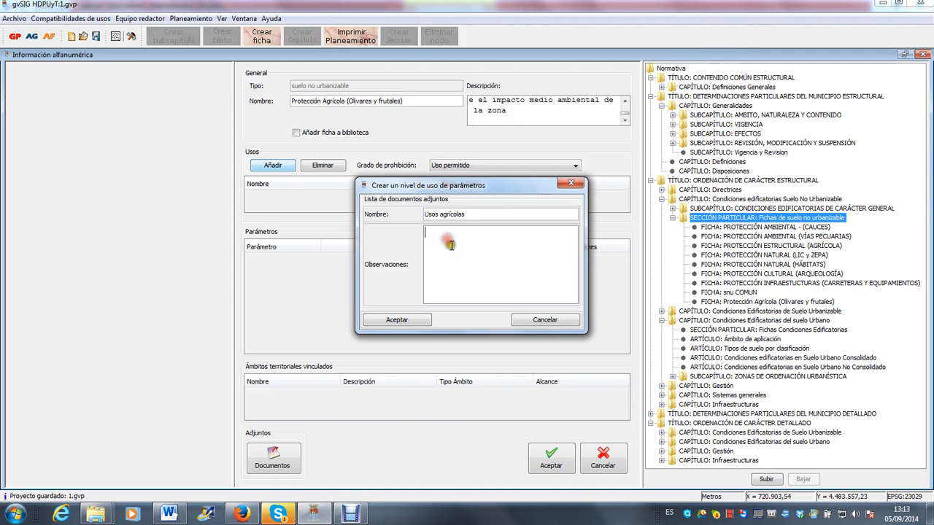
key(ctrl+v)
click(412, 320)
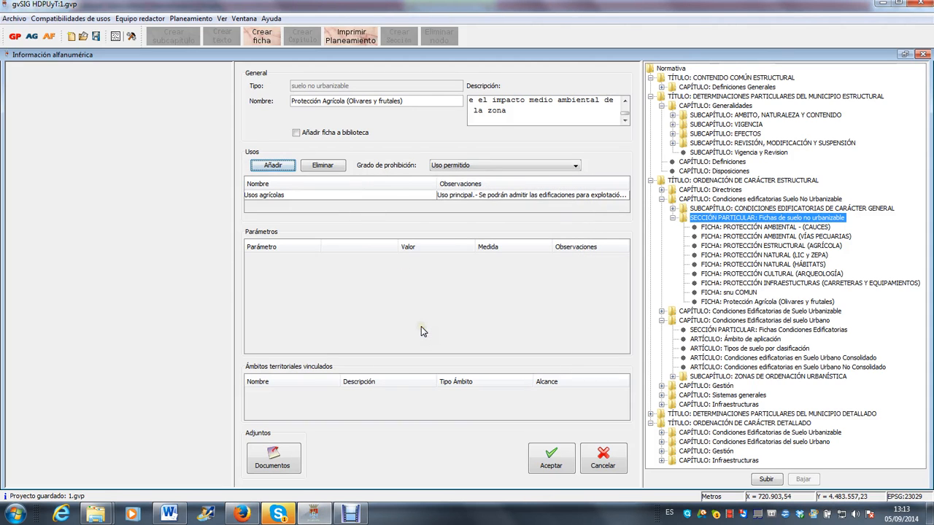
Enter 25 Ha as the value of the Superficie mínima parcela parameter for the Usos agrícolas use
click(329, 197)
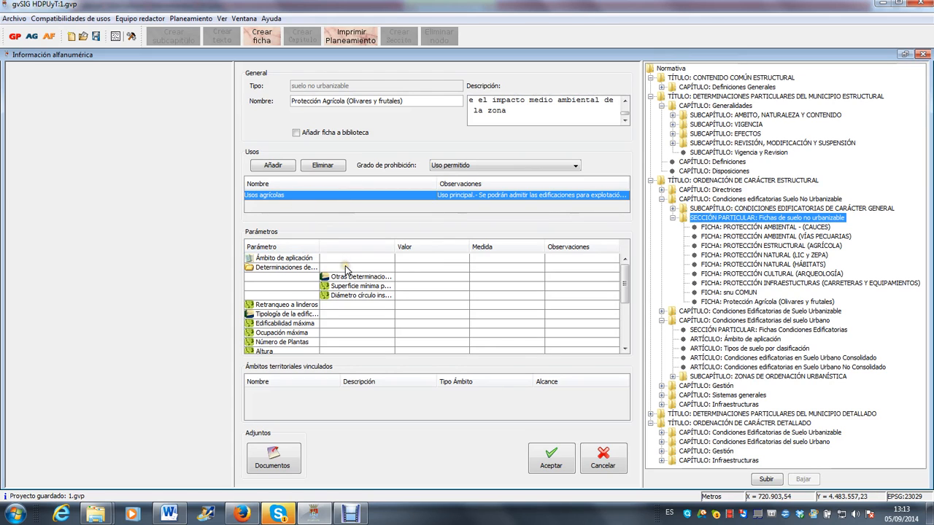
drag(626, 276, 626, 277)
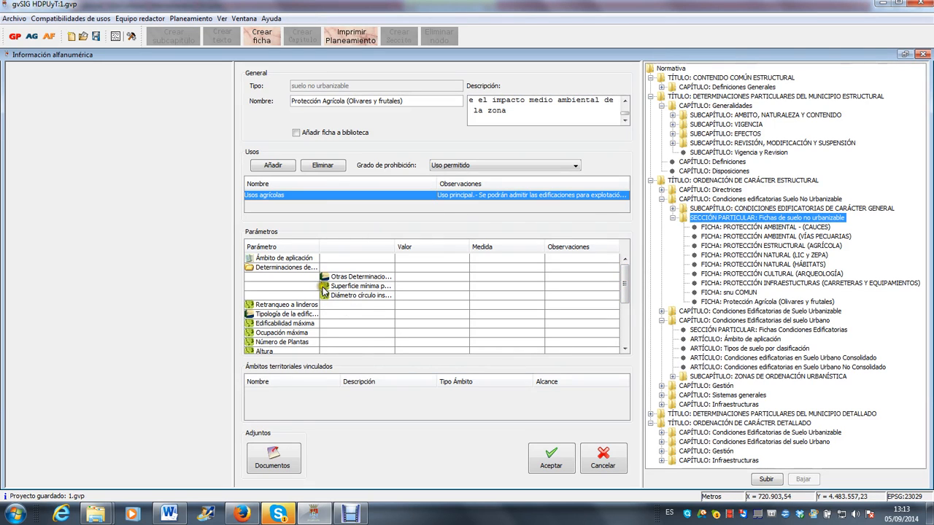
click(347, 287)
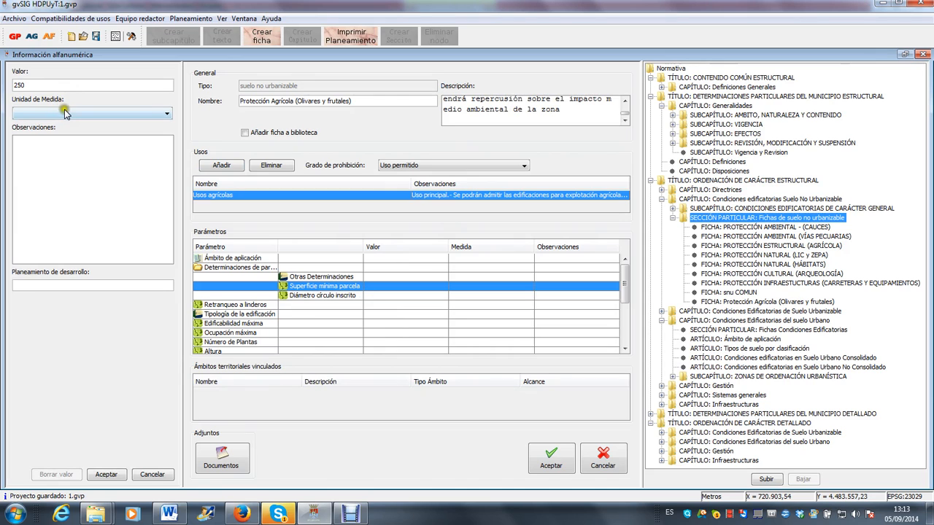
click(62, 114)
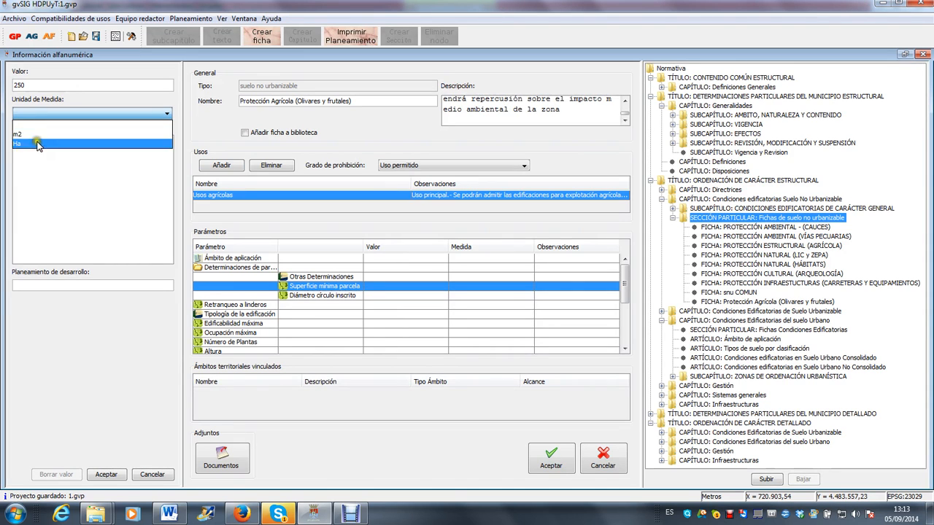
click(25, 142)
click(42, 85)
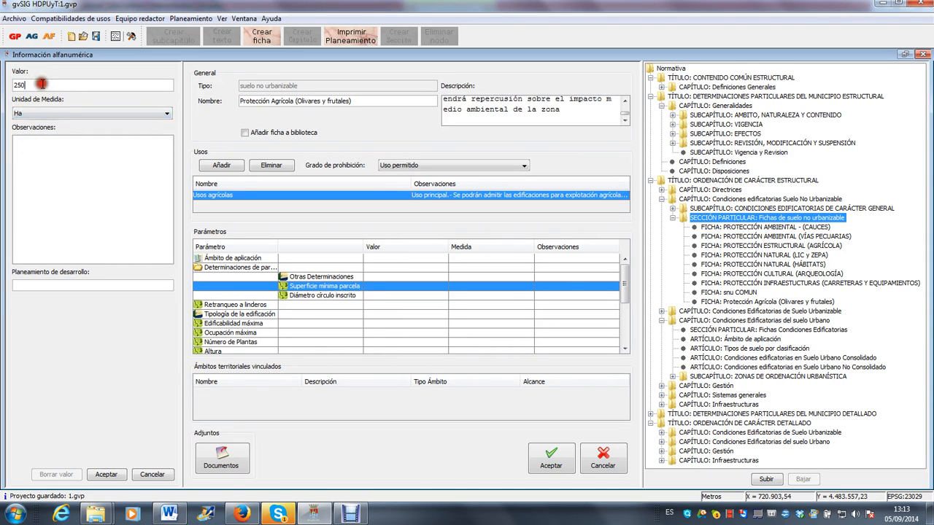
click(52, 139)
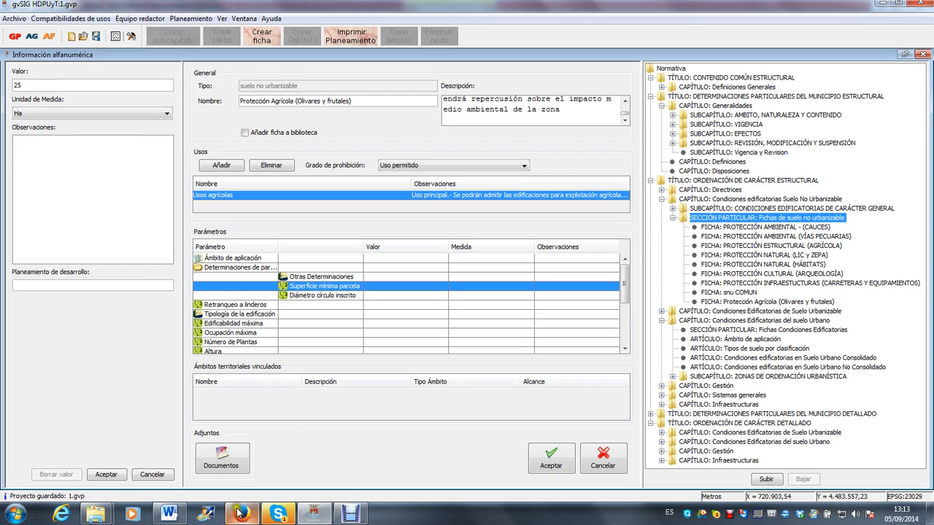
In Word, find article ART. 3.1.2.4 Suelo no urbanizable común and copy the Superficie Mínima text from its Usos agrícolas parameters
click(169, 514)
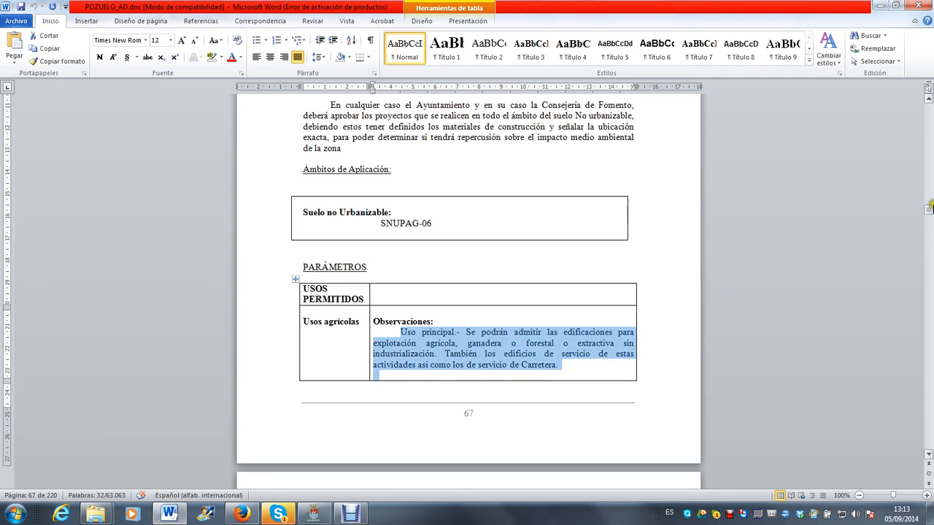
drag(929, 208, 929, 208)
click(928, 98)
scroll(621, 323, up, 1)
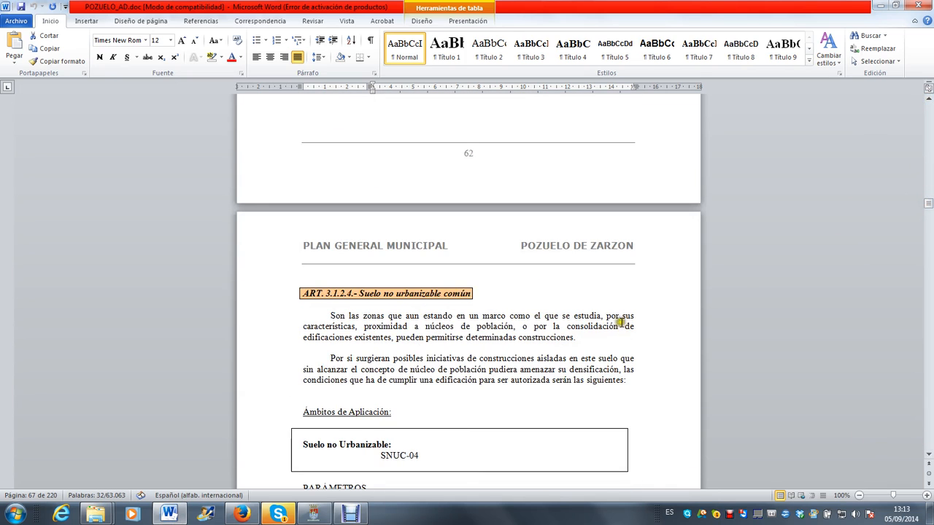
click(929, 455)
click(929, 456)
click(929, 456)
click(928, 455)
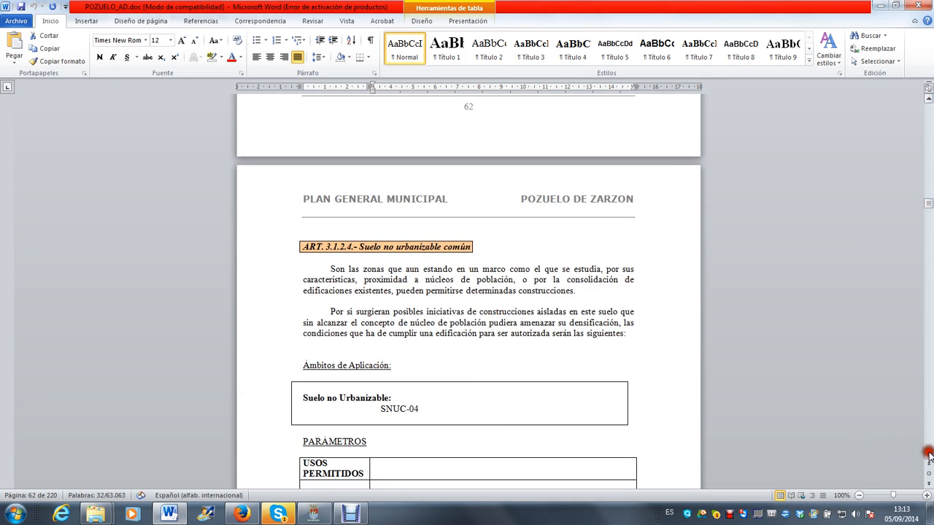
click(929, 455)
click(929, 455)
click(929, 455)
click(929, 456)
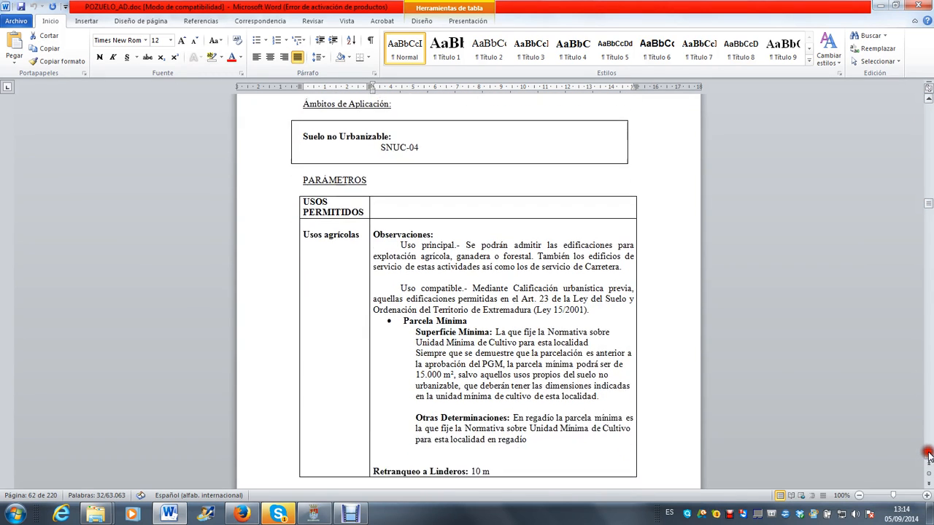
click(929, 455)
click(928, 456)
click(928, 455)
click(929, 455)
drag(495, 285, 598, 351)
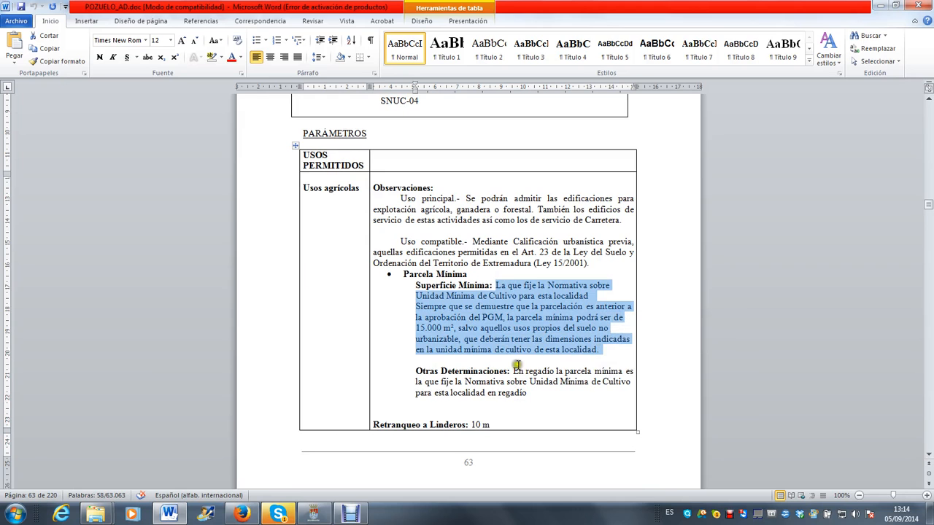
In gvSIG, clear the value and unit of Superficie mínima parcela, paste the copied text as its observations and accept the parameter
click(317, 515)
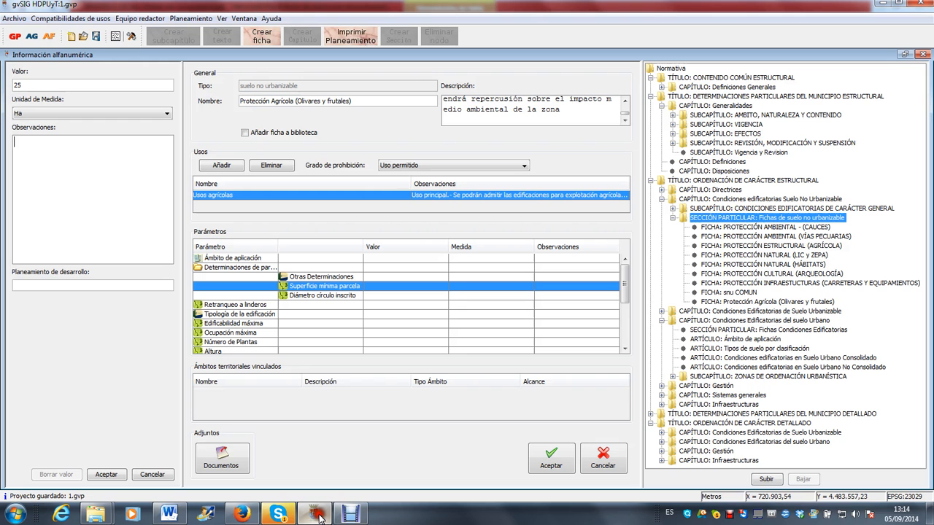
drag(40, 86, 9, 82)
key(BackSpace)
click(89, 115)
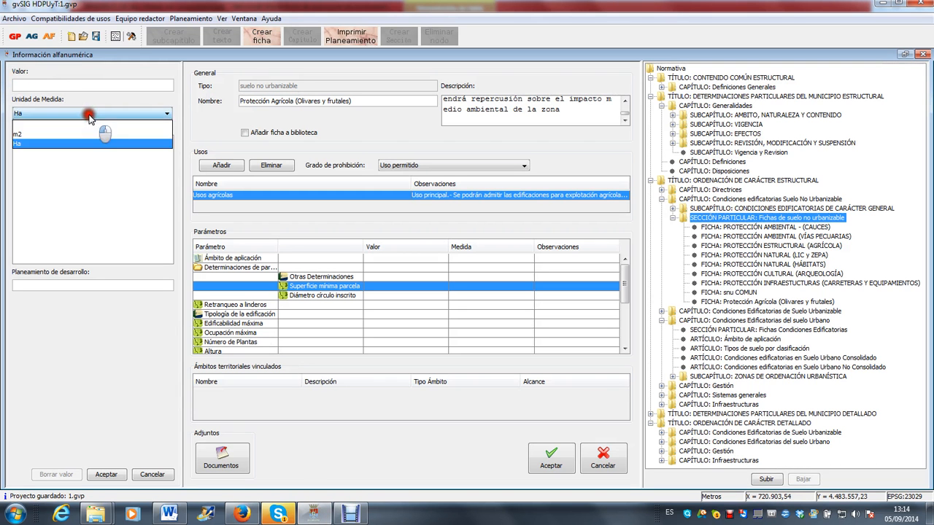
click(25, 127)
click(48, 111)
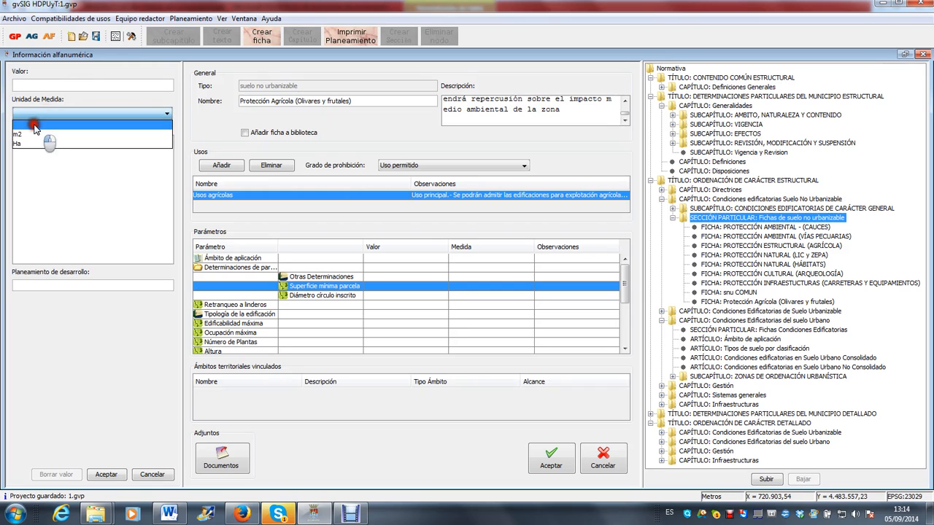
click(44, 126)
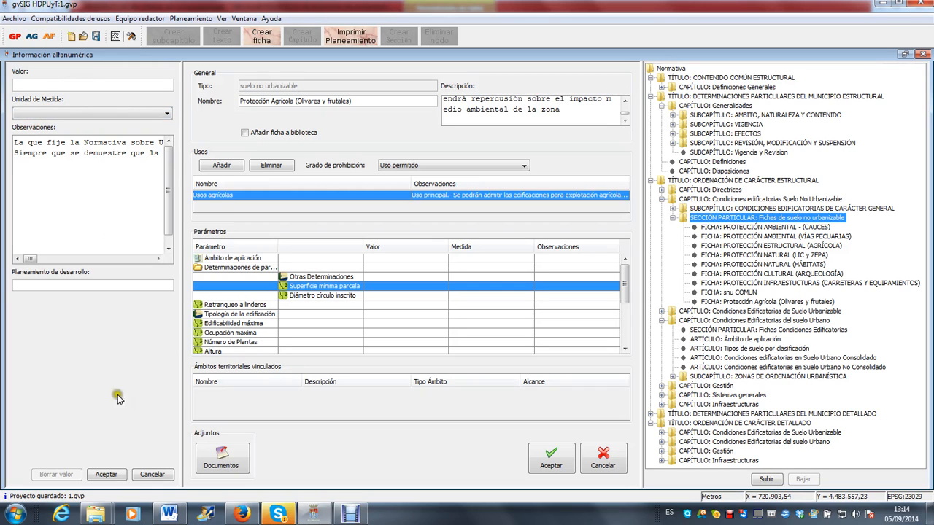
click(106, 475)
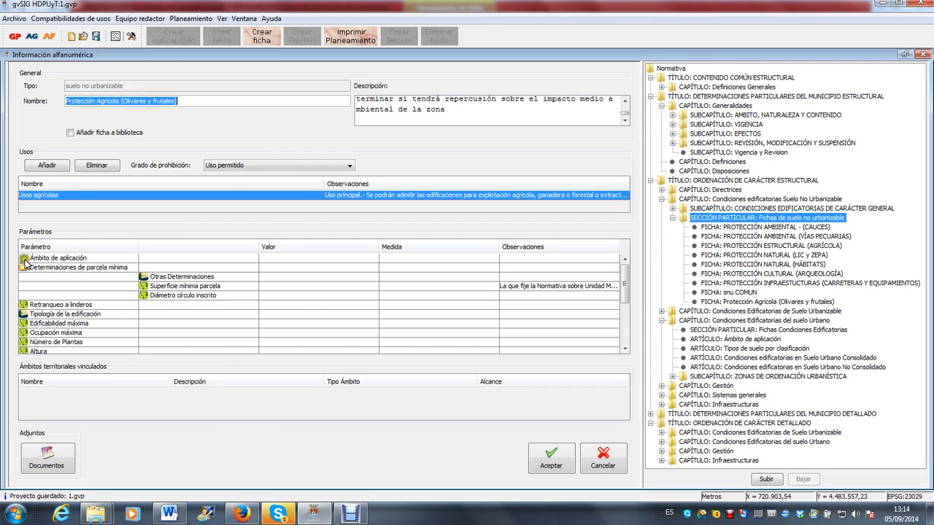
Copy SNUC-04 from the Word document's Ámbitos de Aplicación box and set it as the Ámbito de aplicación parameter's value in gvSIG
click(47, 261)
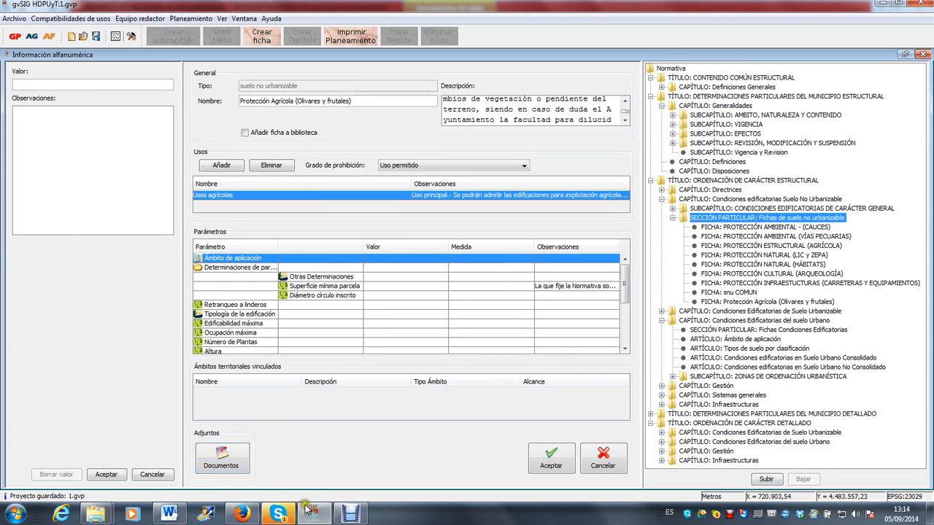
click(168, 513)
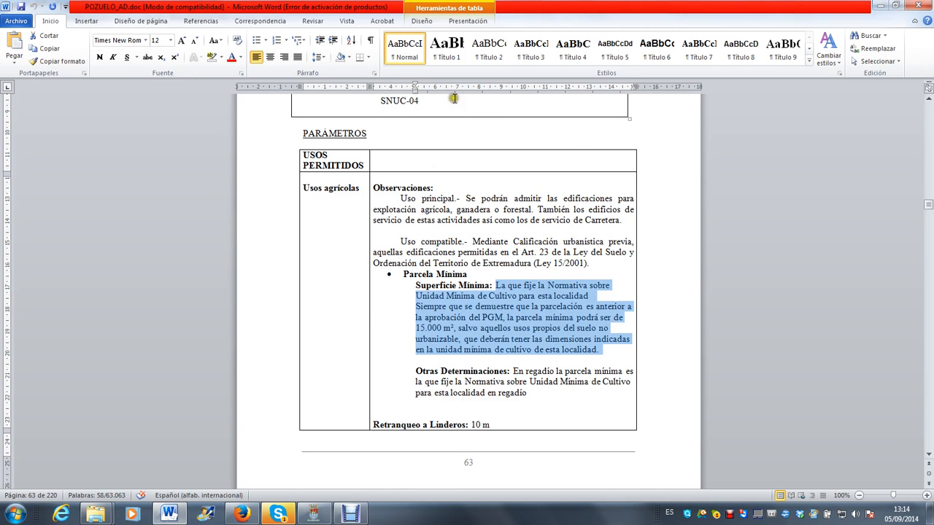
drag(421, 101, 379, 100)
key(ctrl+c)
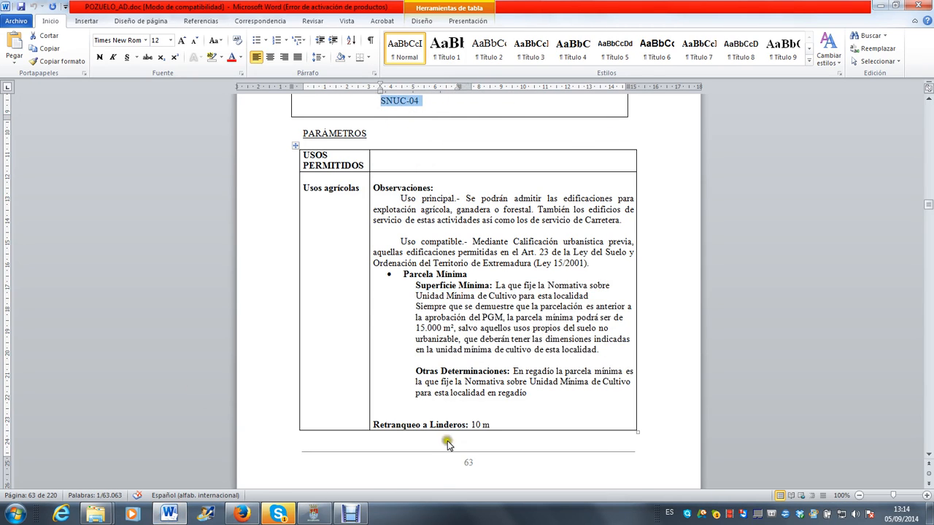
click(314, 513)
key(ctrl+v)
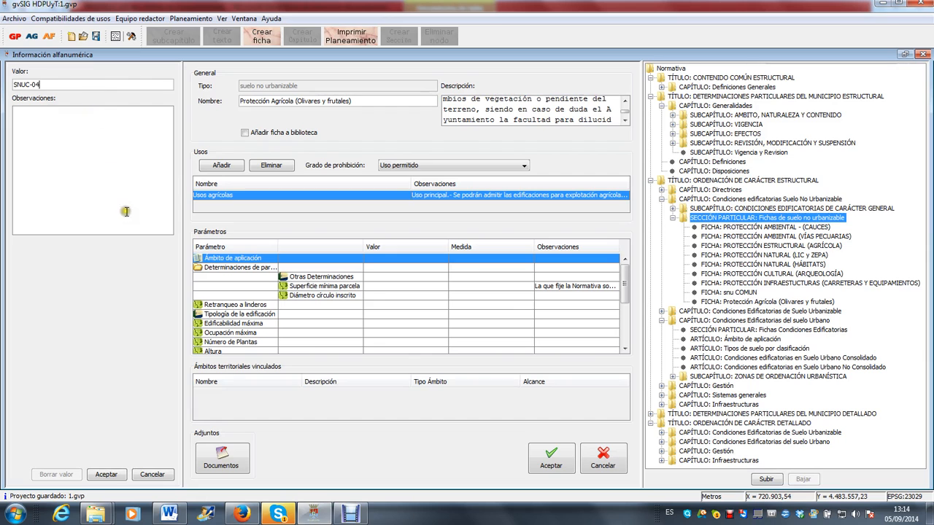
click(108, 475)
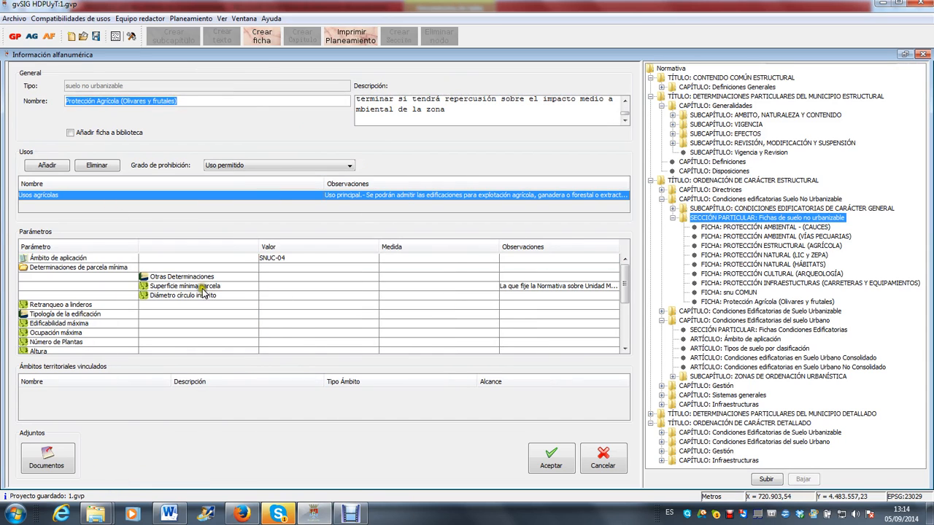
Set the Tipología de la edificación parameter to aislada
mouse_move(625, 276)
mouse_down()
mouse_move(632, 298)
mouse_move(626, 292)
mouse_up()
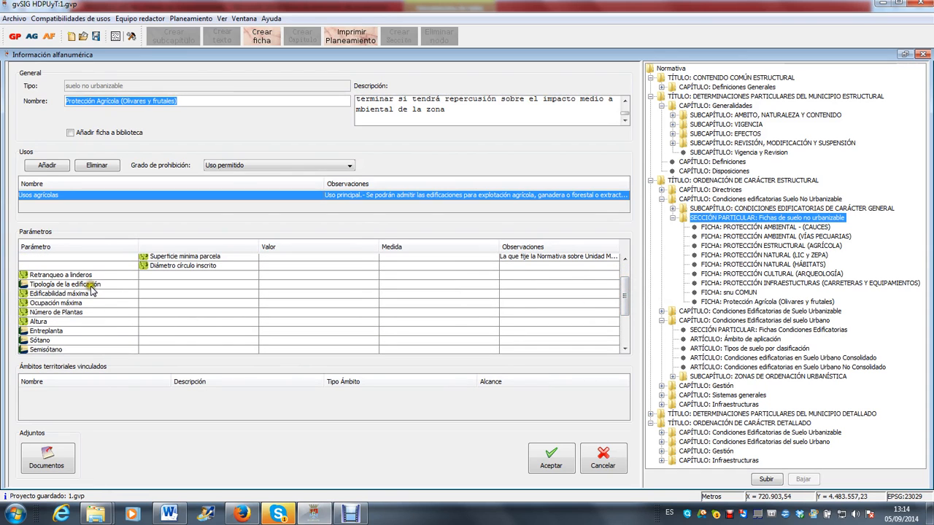
click(93, 287)
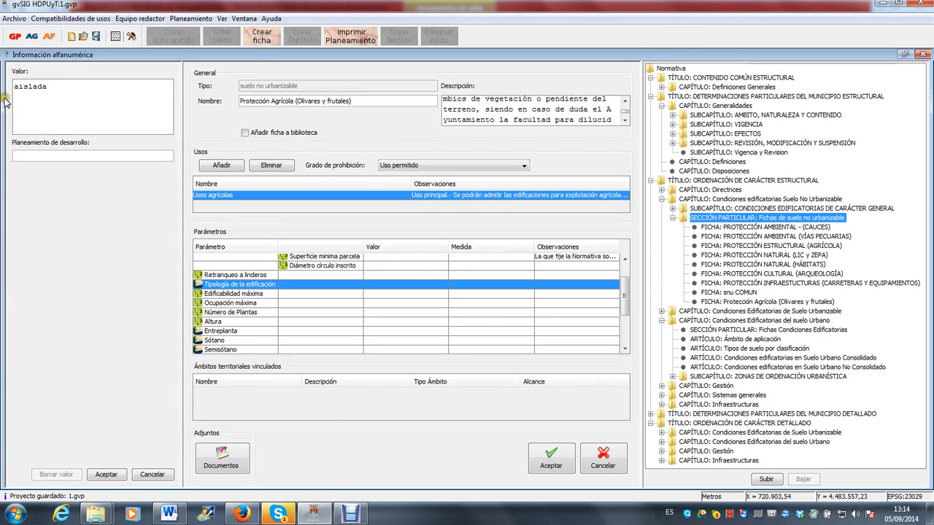
click(107, 475)
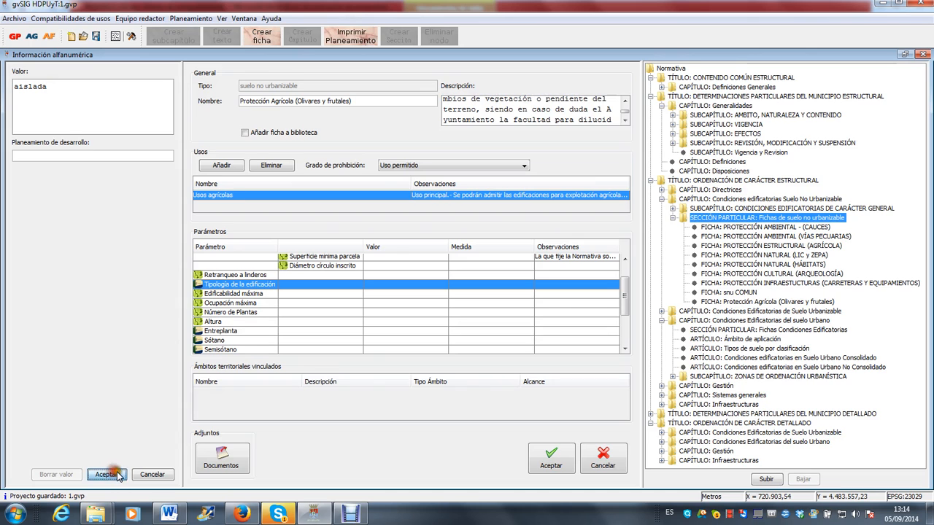
Set the Altura parameter to 7,5 with m as the unit of measure
drag(623, 291, 621, 285)
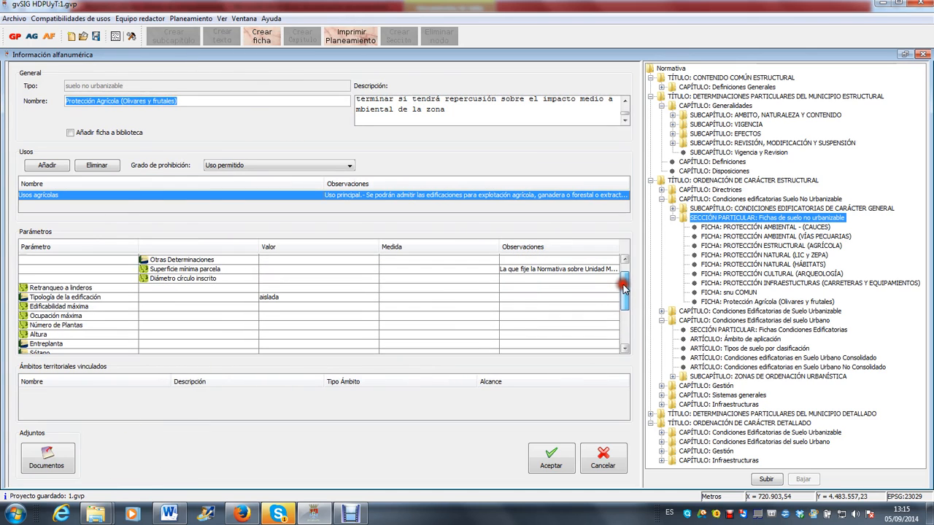
double_click(53, 334)
click(59, 86)
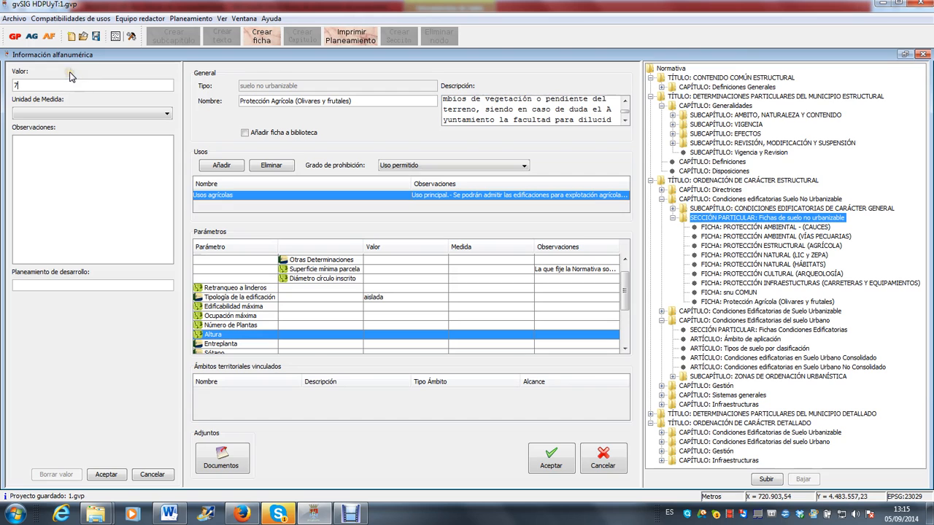
text(7,5)
click(59, 113)
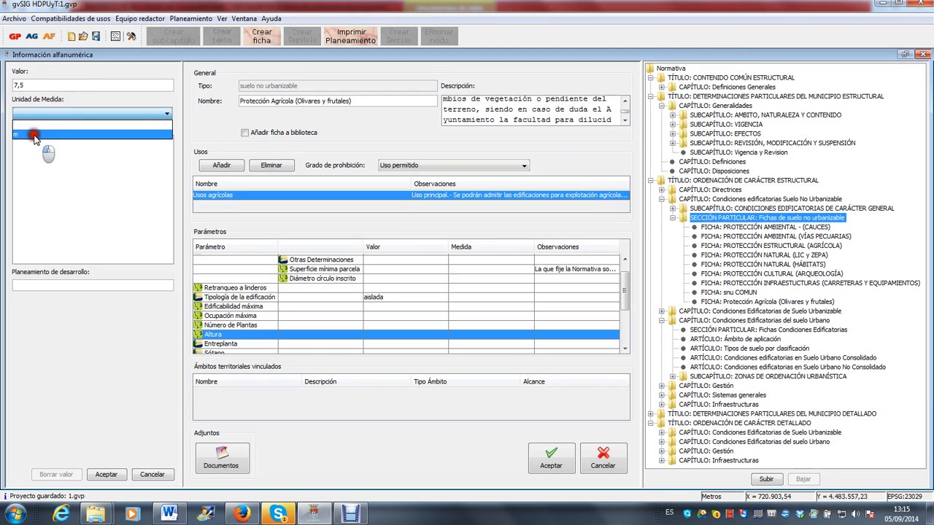
click(33, 133)
click(105, 474)
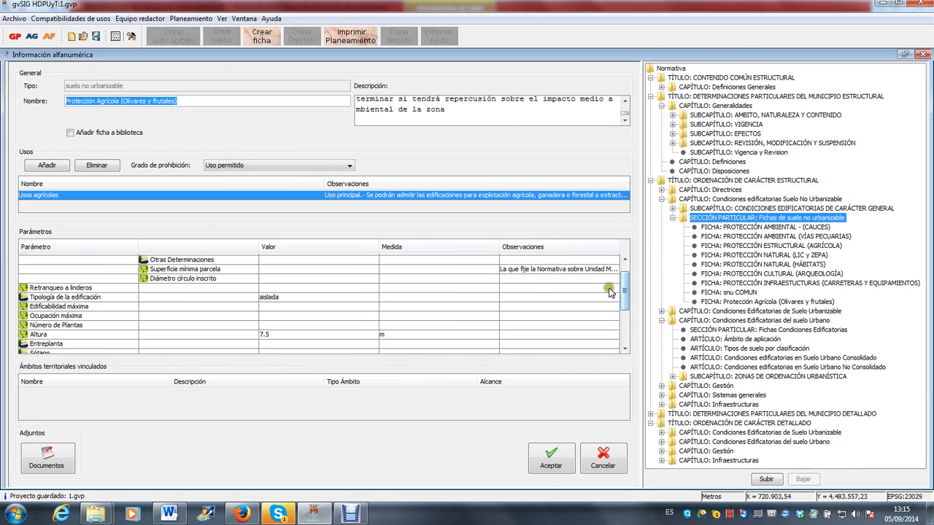
Fill in the Otros condicionantes parameter with "Separacion entre edificaciones: 25 metros"
drag(625, 286, 625, 307)
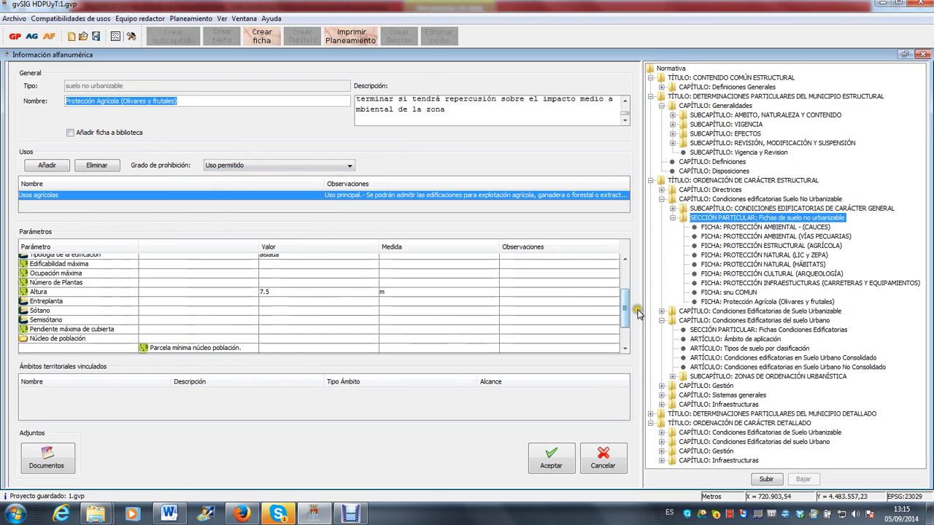
drag(626, 305, 626, 334)
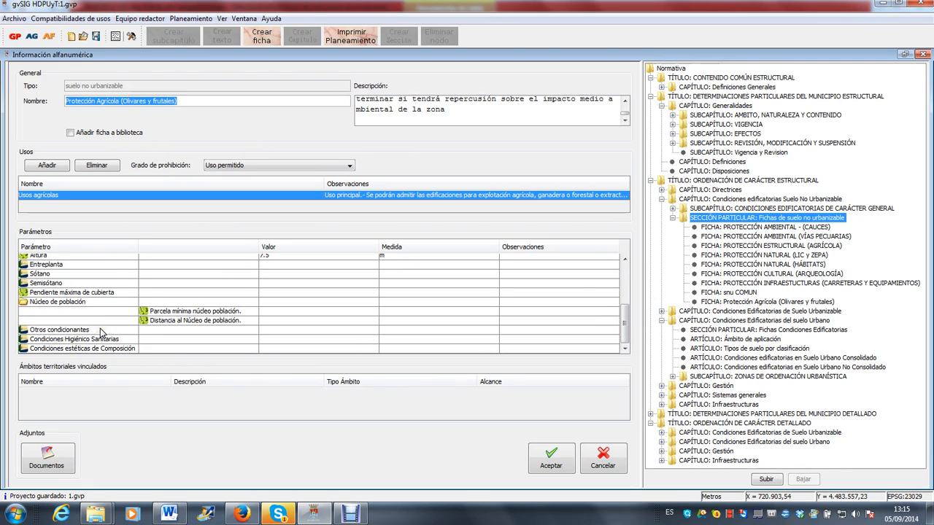
mouse_move(102, 333)
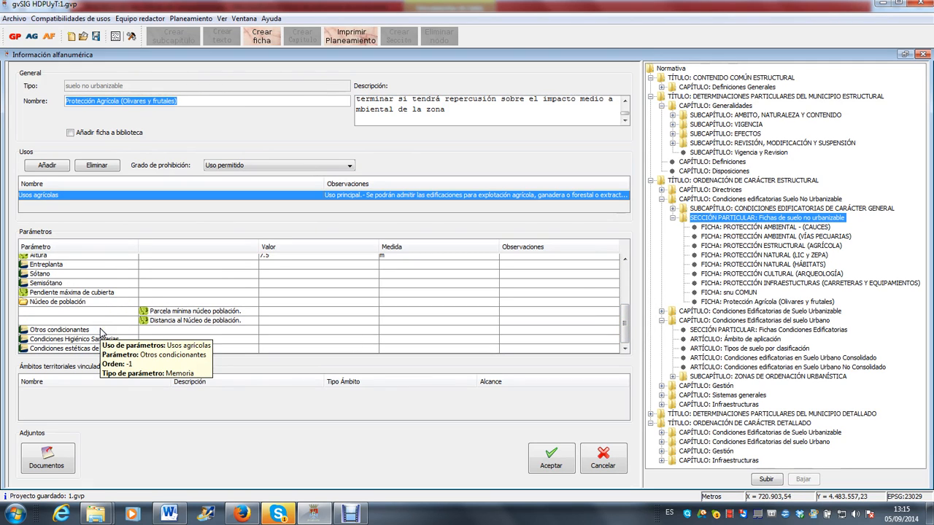
click(104, 332)
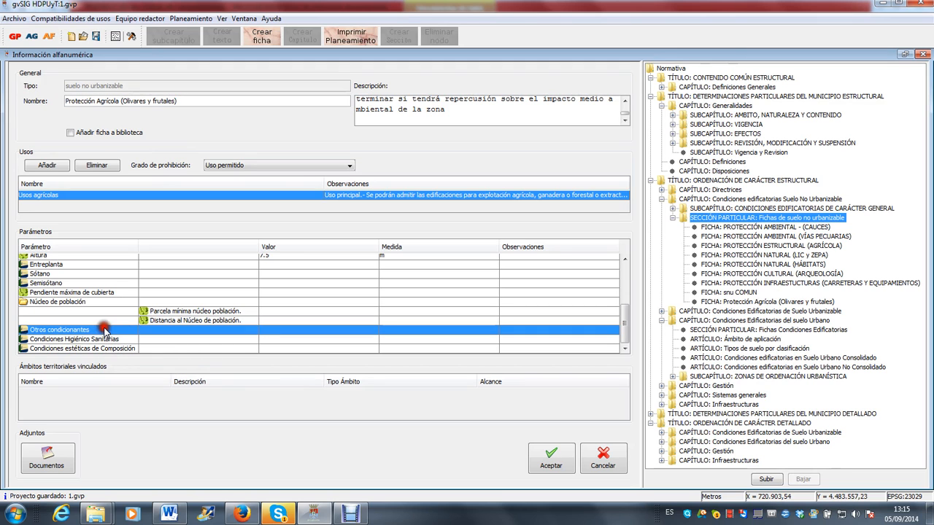
double_click(96, 333)
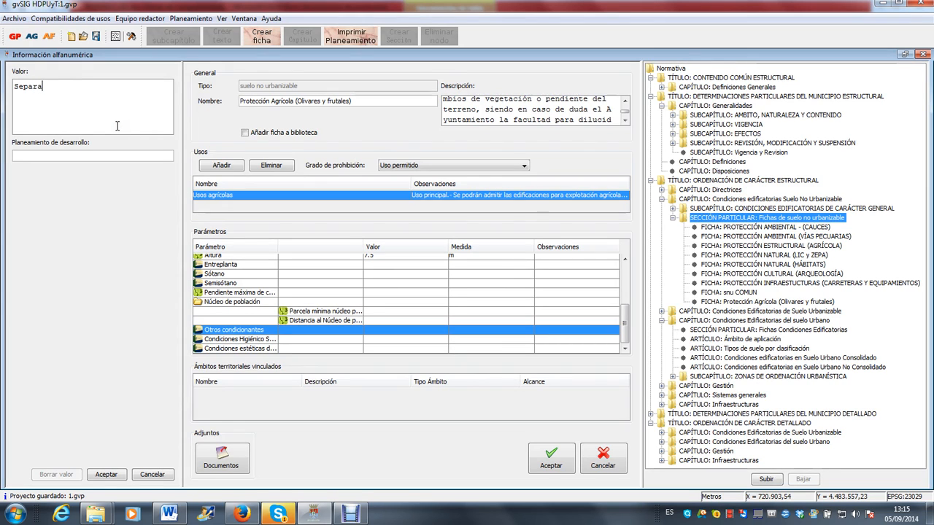
text(edificaciones:)
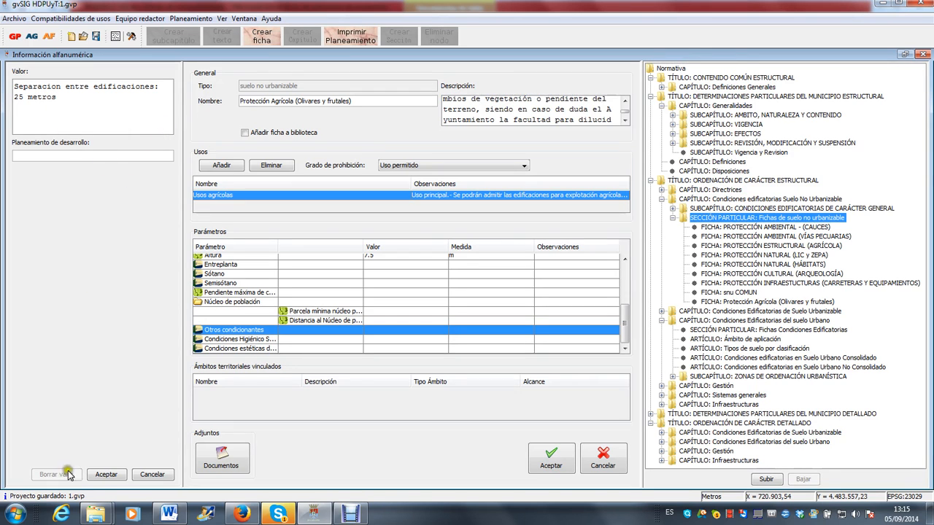
click(105, 474)
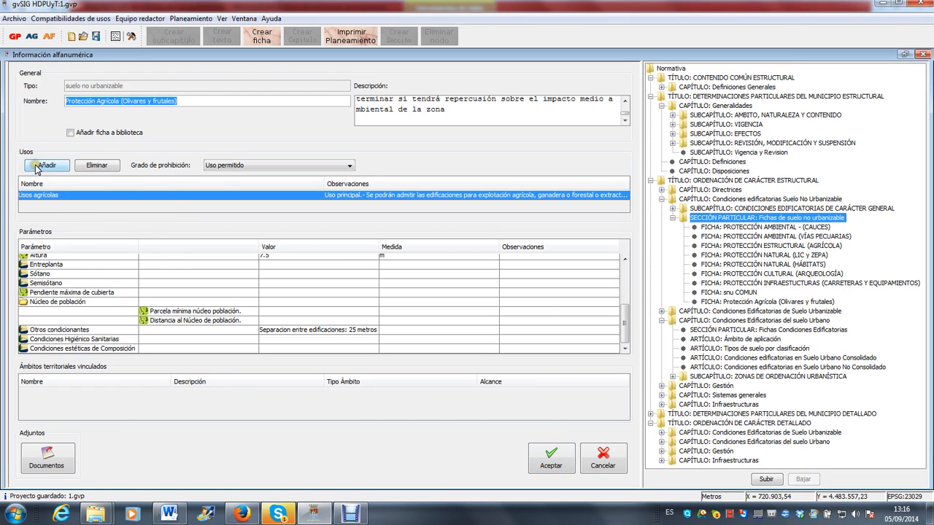
Switch the ficha's grado de prohibición to Uso Prohibido and accept the Protección Agrícola (Olivares y frutales) ficha
click(236, 165)
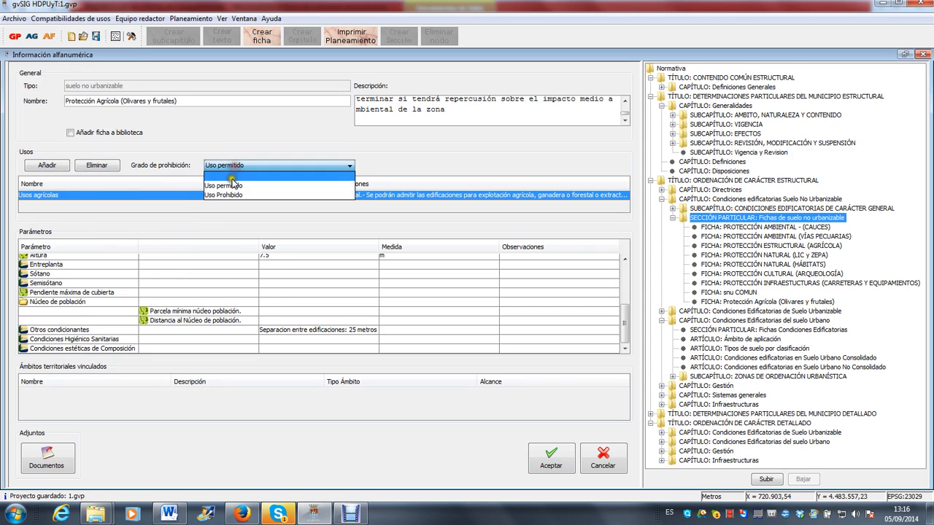
click(231, 194)
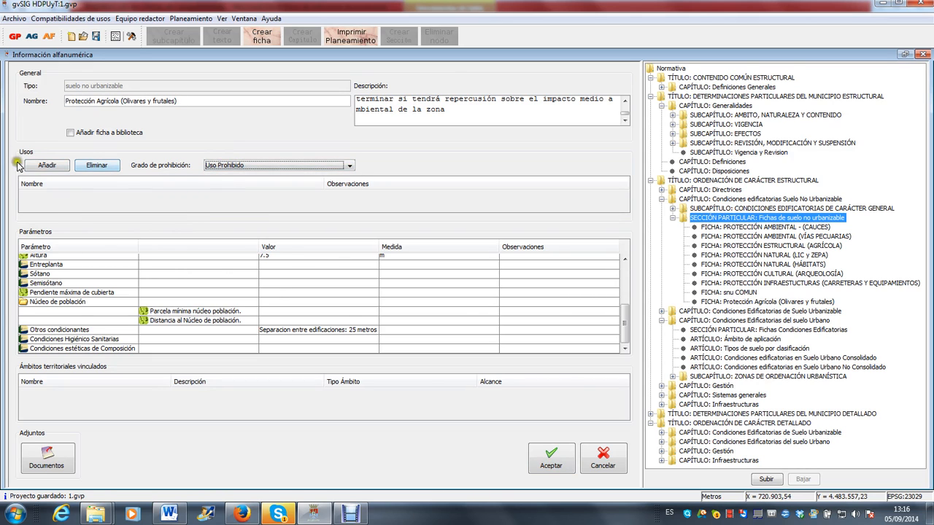
click(550, 458)
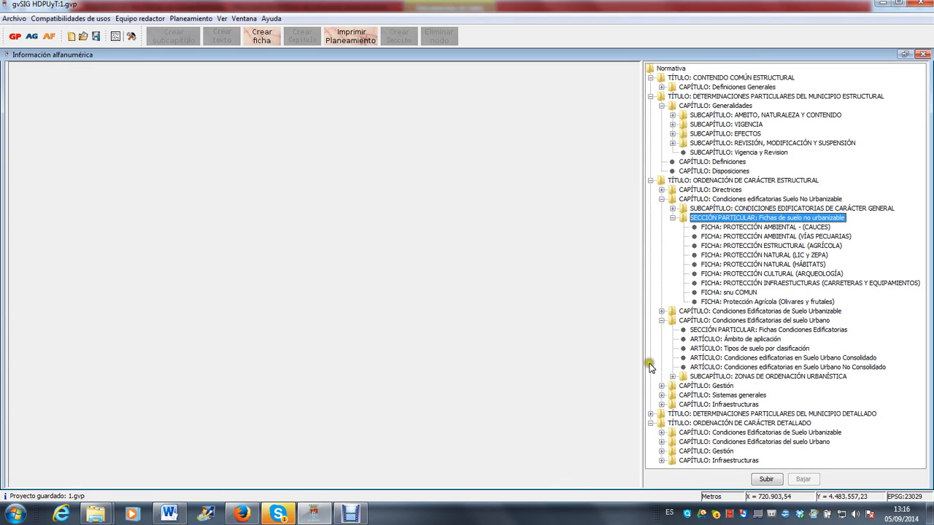
View the finished Protección Agrícola (Olivares y frutales) ficha as a report from the regulations tree
click(766, 302)
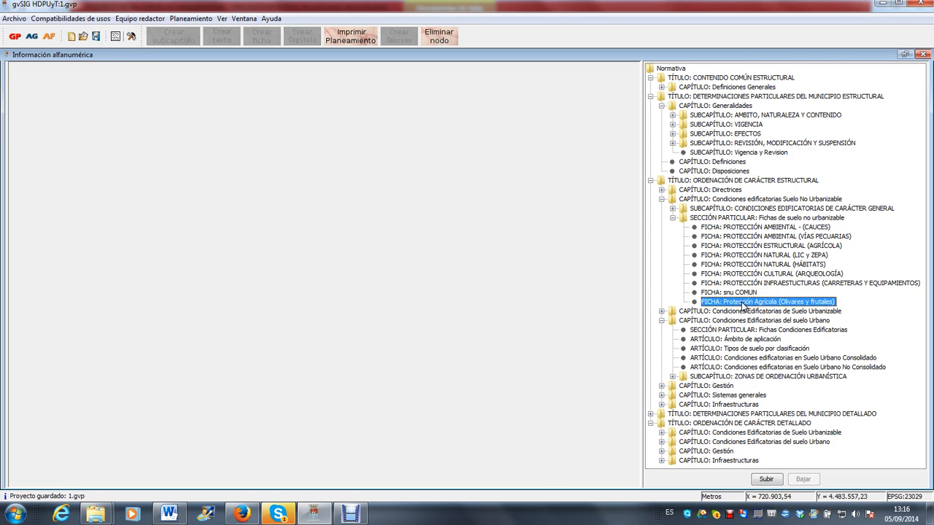
right_click(763, 304)
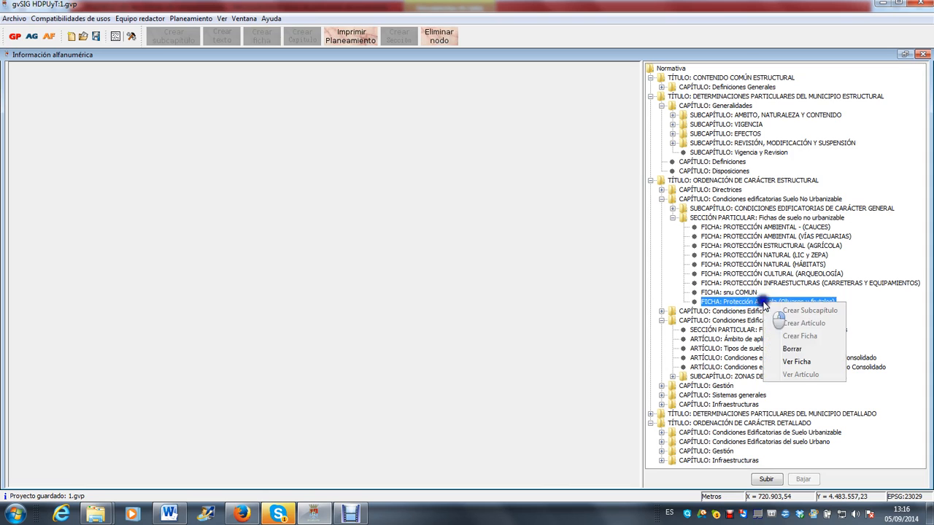
click(804, 362)
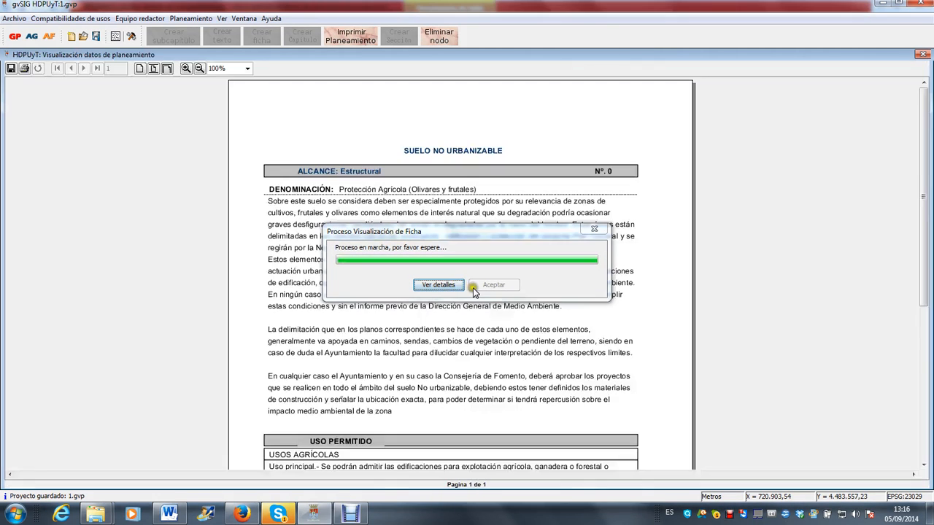
Review the Protección Agrícola (Olivares y frutales) report down to its parameters and close it
click(490, 285)
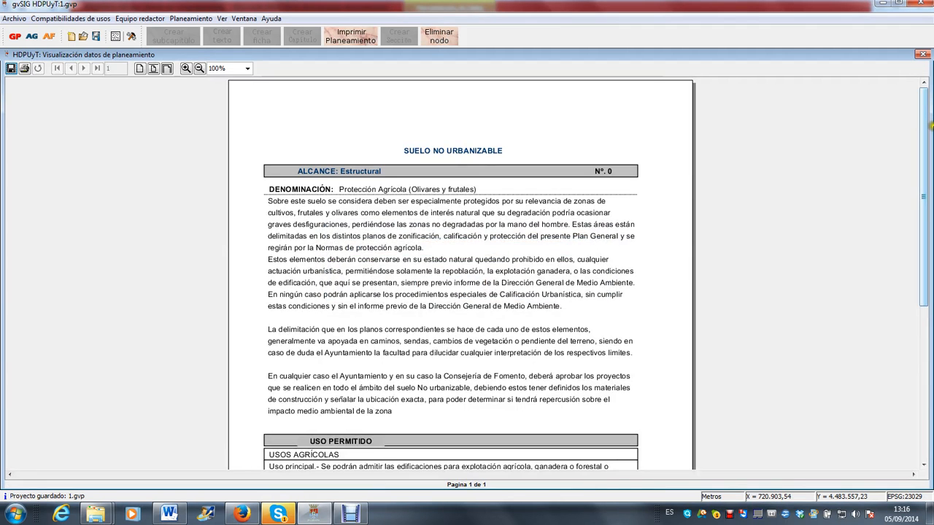
drag(930, 125, 925, 285)
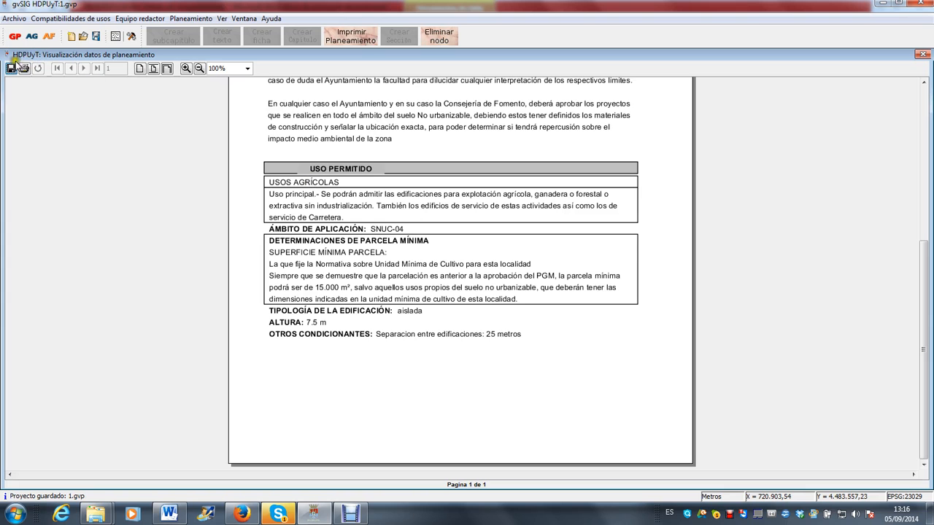
click(923, 56)
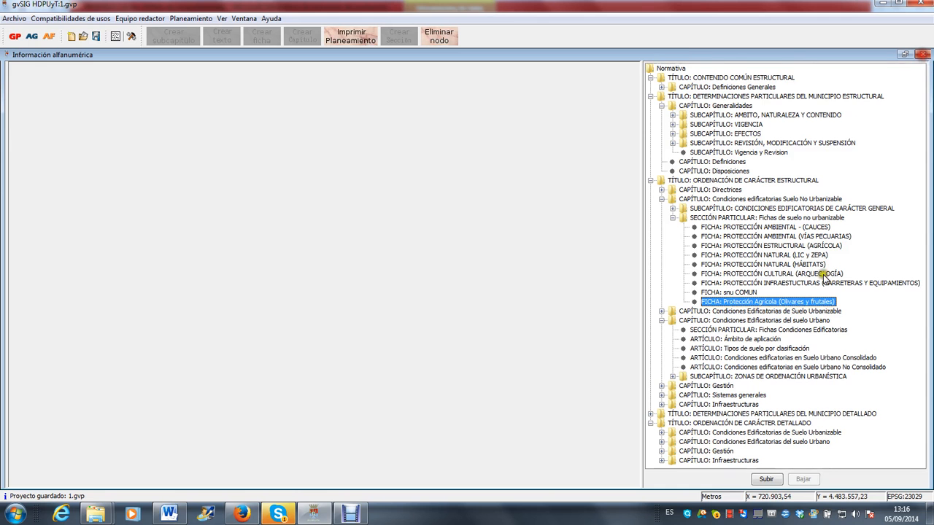
Create a Condiciones Edificatorias ficha named "ordenanza de casco historico" in the Fichas Condiciones Edificatorias section of the suelo Urbano chapter
click(671, 218)
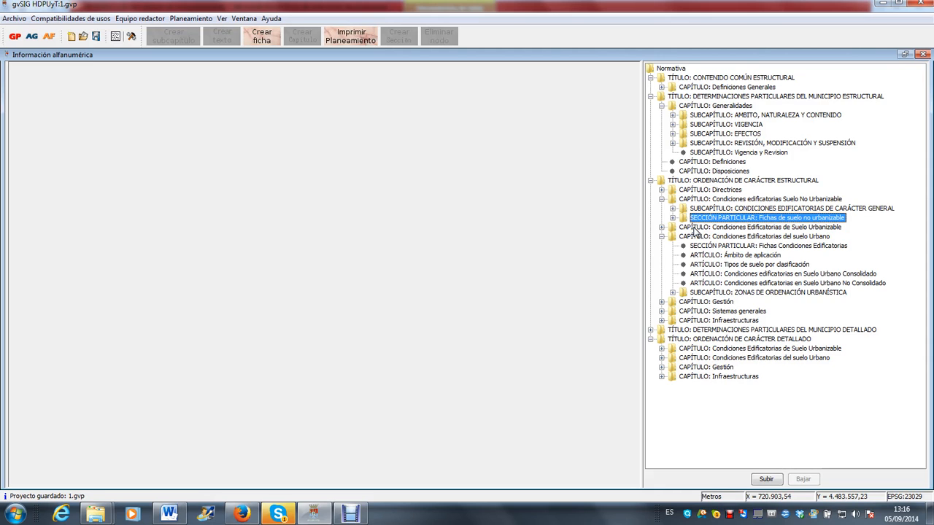
click(789, 237)
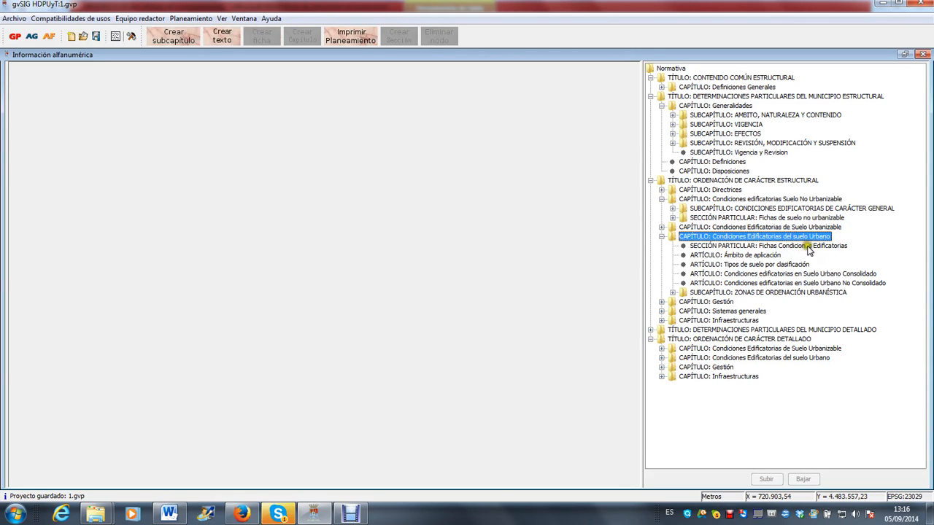
click(808, 249)
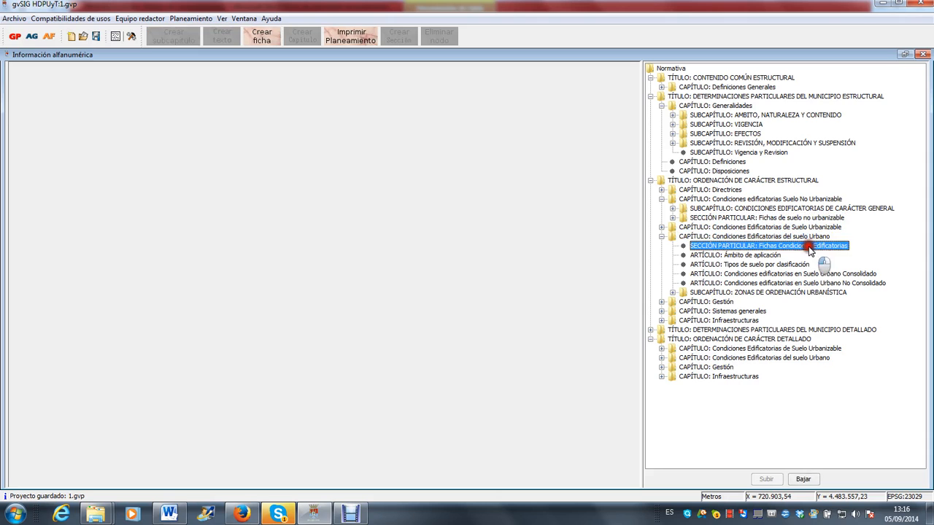
click(264, 40)
click(111, 87)
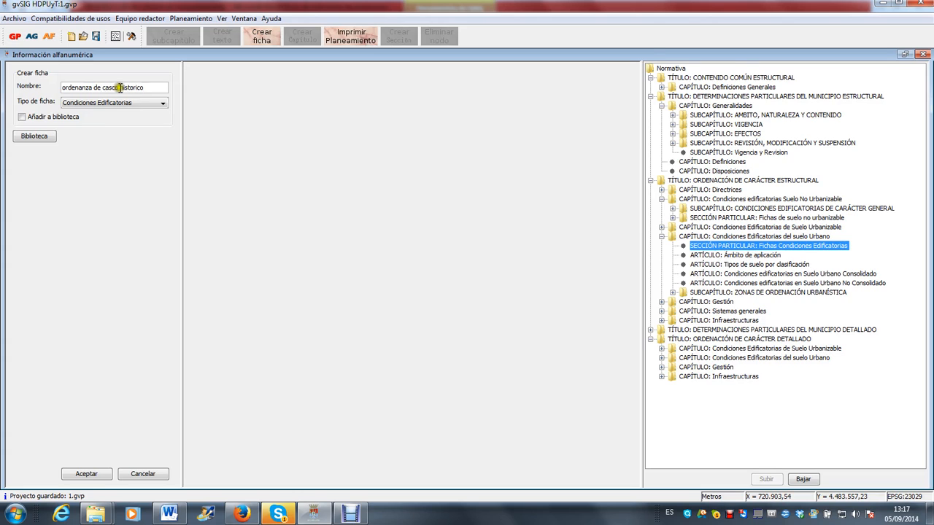
click(94, 107)
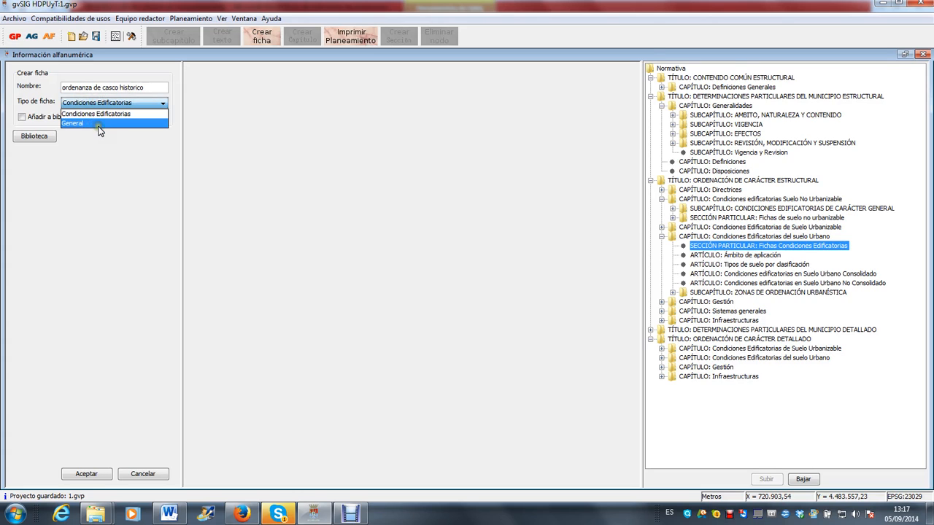
click(106, 116)
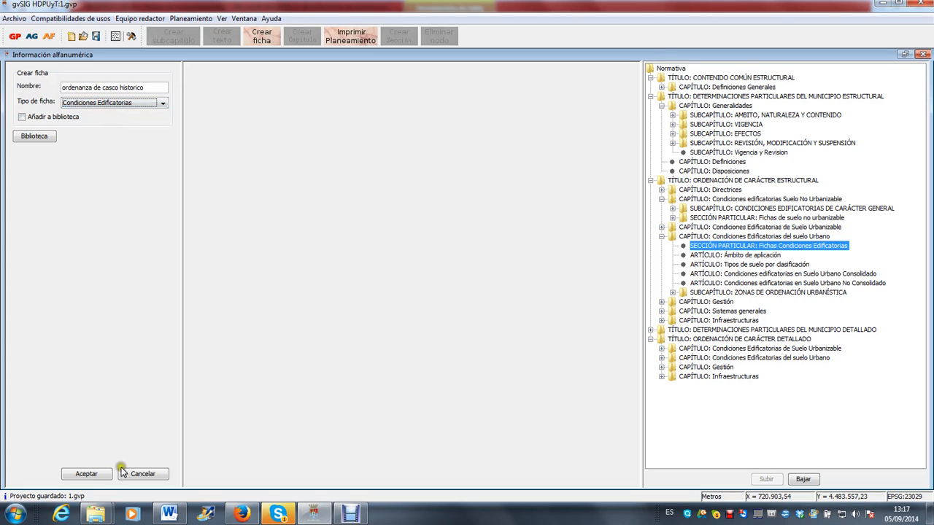
click(87, 474)
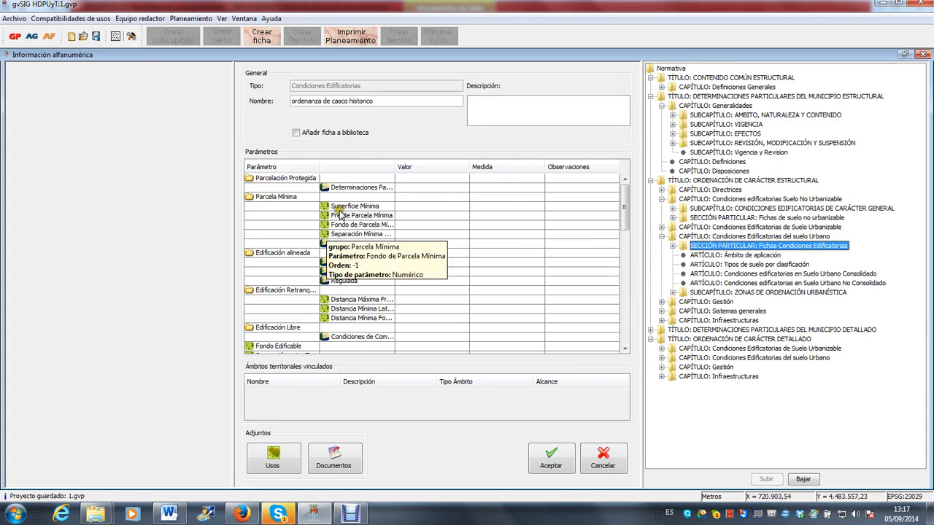
Enter "casco historico" as the new ficha's description
click(485, 105)
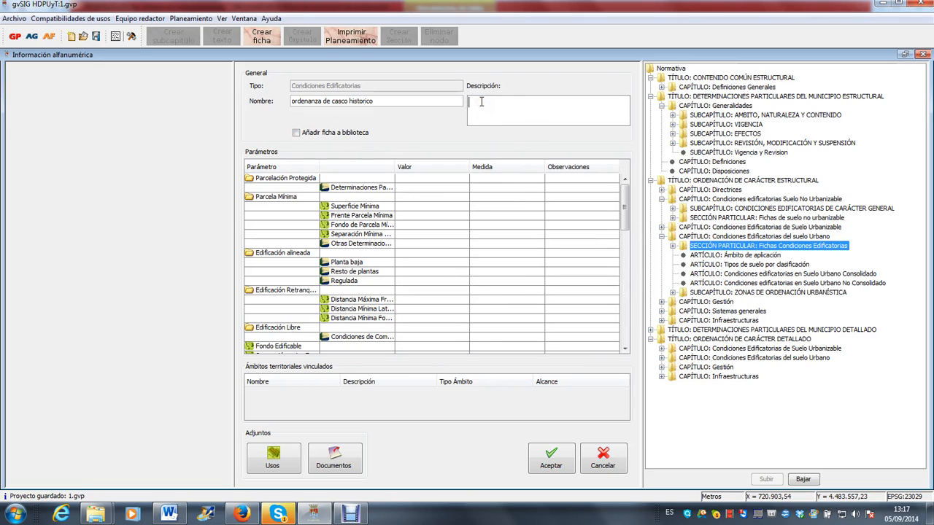
text(casco historico)
drag(625, 203, 628, 183)
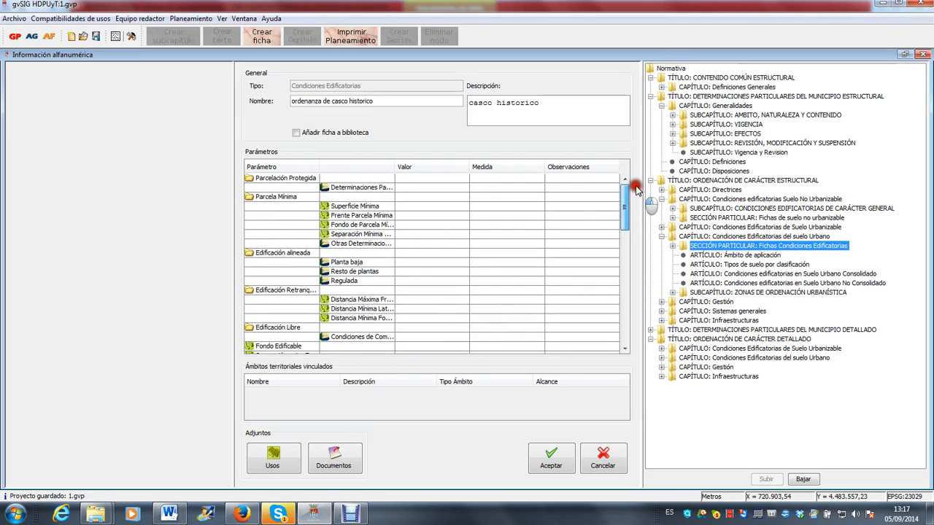
Set the Superficie Mínima parameter under Parcela Mínima to 124 with m2 as the unit of measure
click(344, 207)
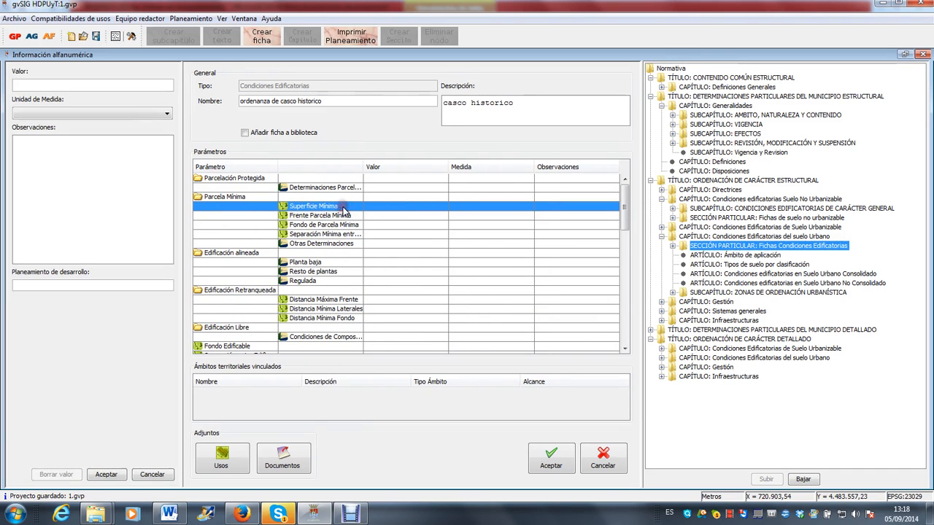
click(67, 83)
text(24)
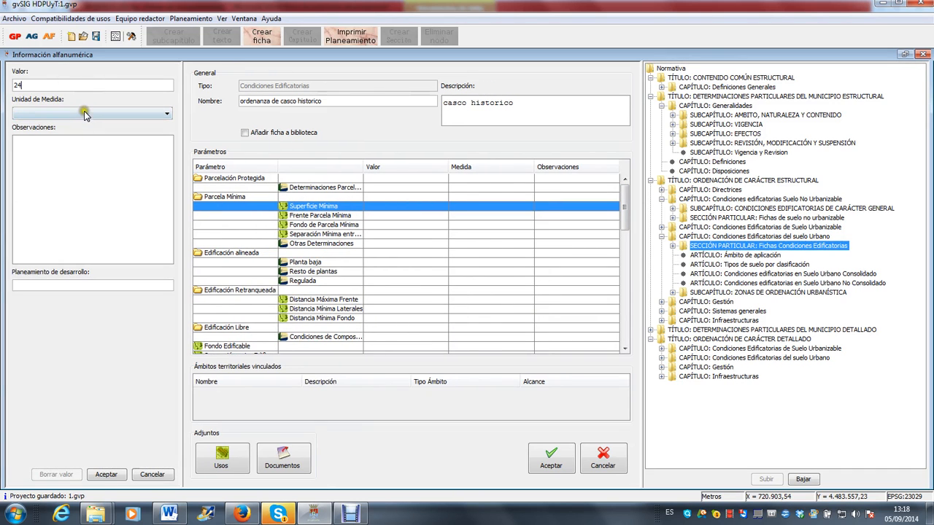
click(81, 113)
click(16, 85)
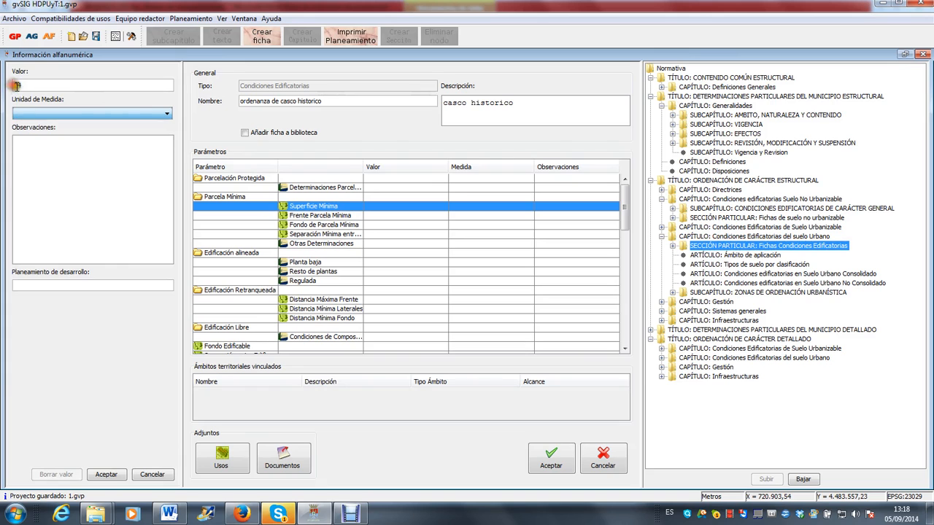
text(1)
click(34, 113)
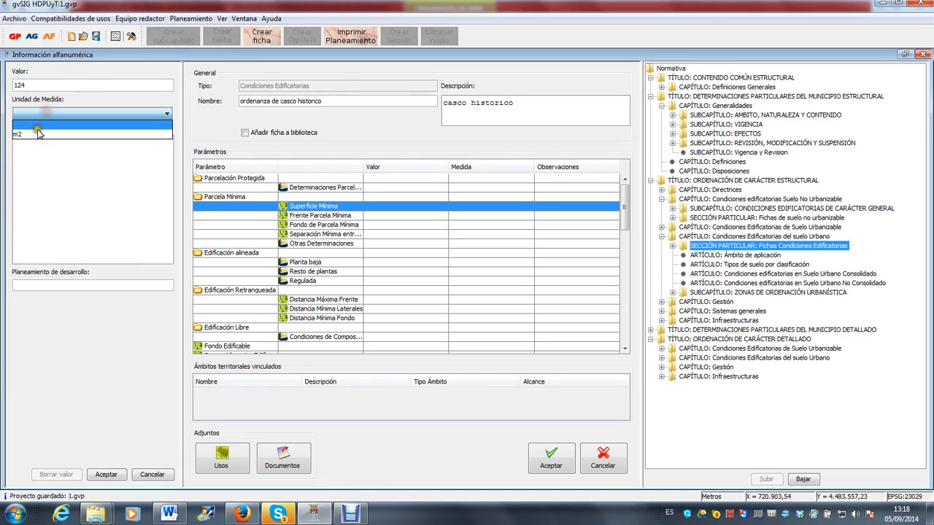
click(37, 130)
click(107, 474)
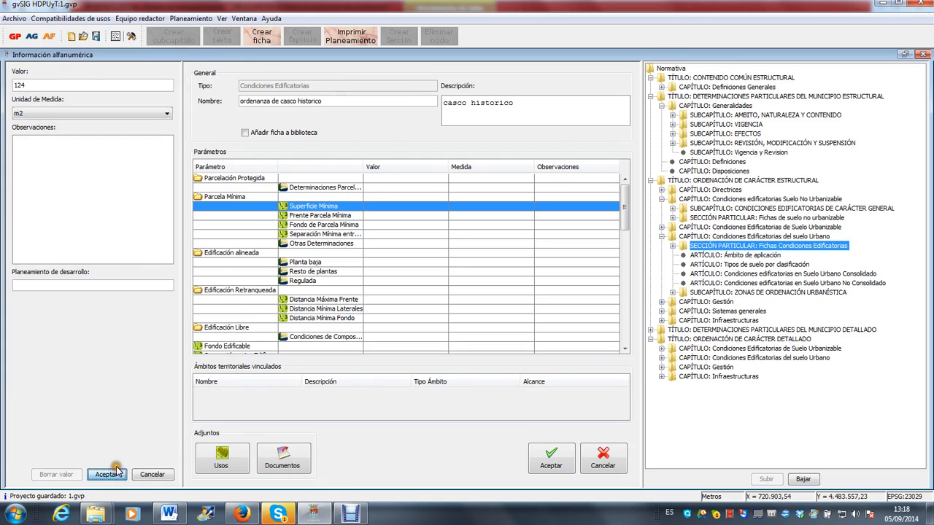
Set the Distancia Máxima Frente parameter under Edificación Retranqueada to 3 with m as the unit of measure
drag(626, 206, 622, 225)
click(156, 225)
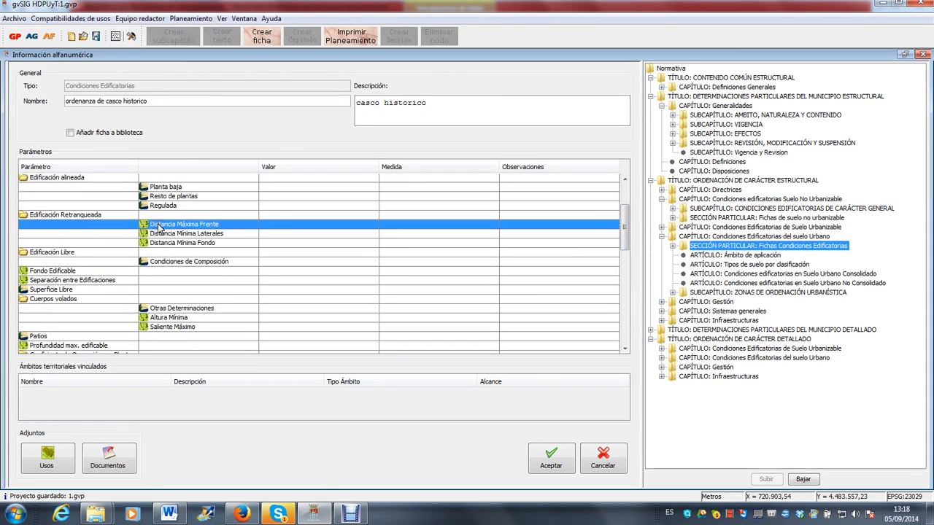
double_click(193, 226)
click(52, 86)
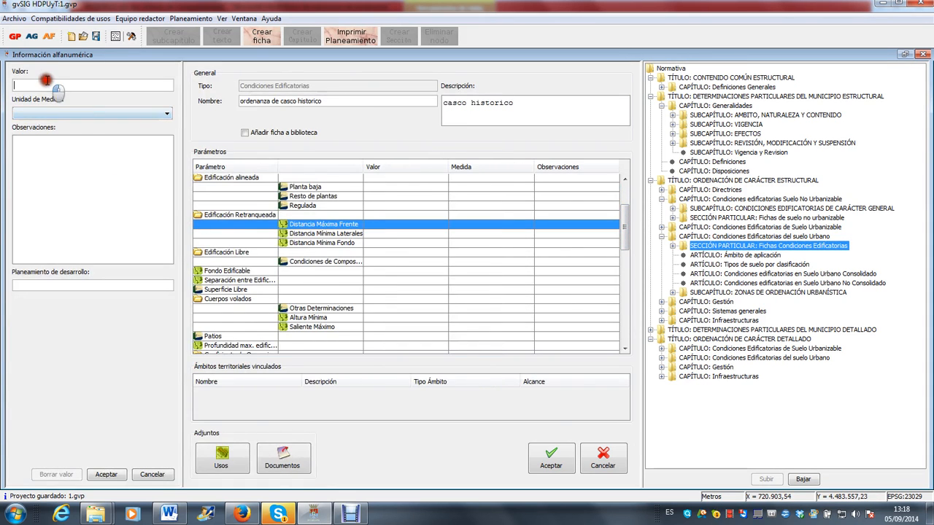
text(3)
click(76, 115)
click(51, 131)
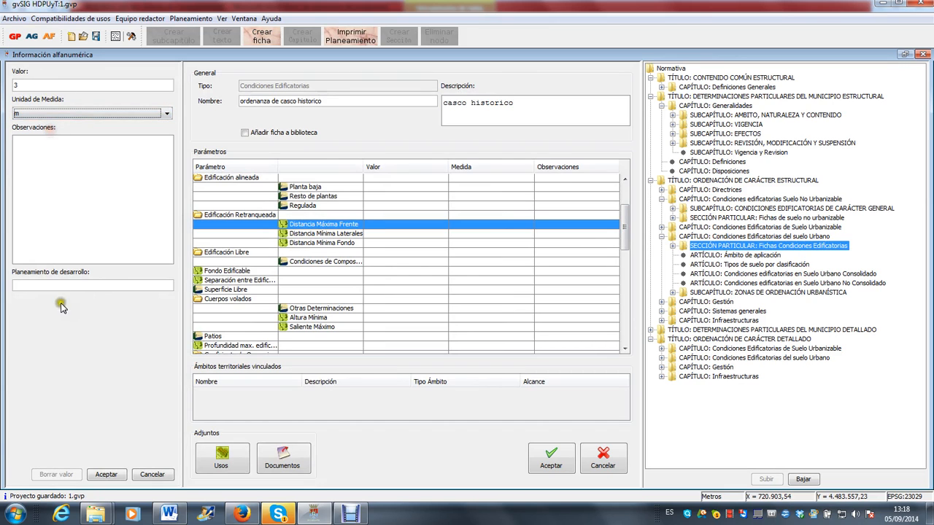
click(106, 475)
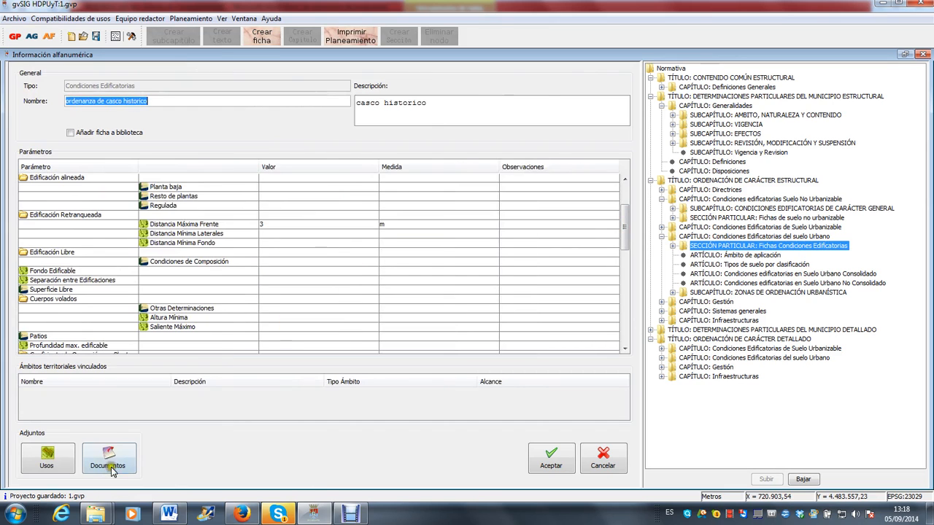
Clear the value of the Distancia Máxima Frente parameter
click(221, 226)
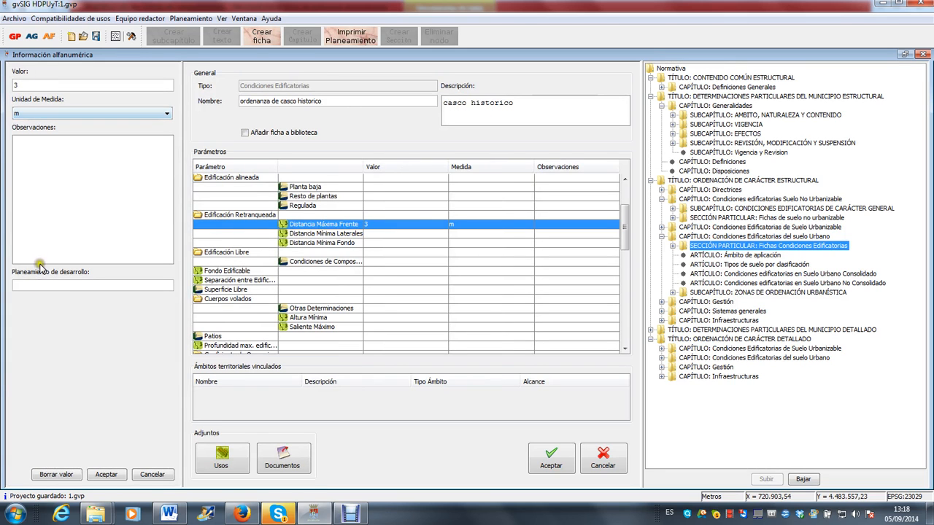
click(57, 475)
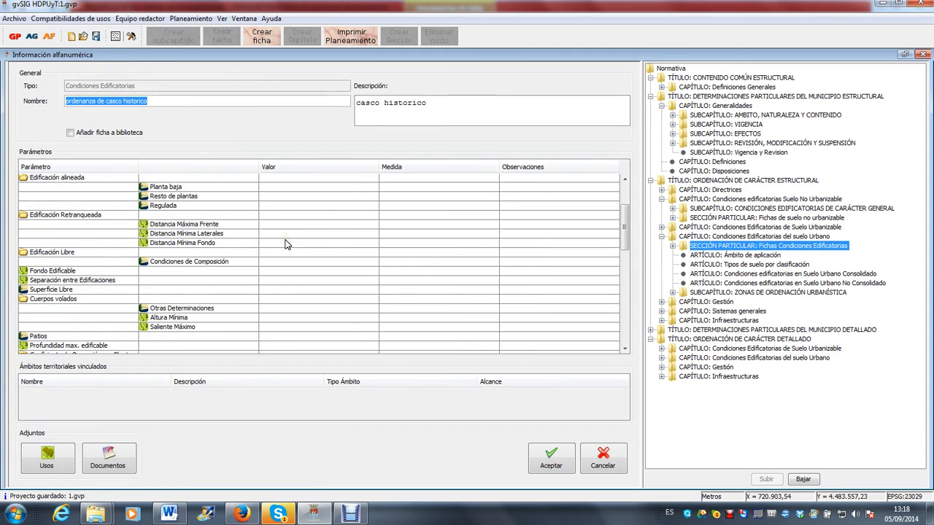
mouse_move(285, 245)
Start attaching a document to the ficha and browse through PROYECTOS, proyecto en realizacion and planeamiento 2014 to the Curso 2014 folder
drag(626, 226, 643, 335)
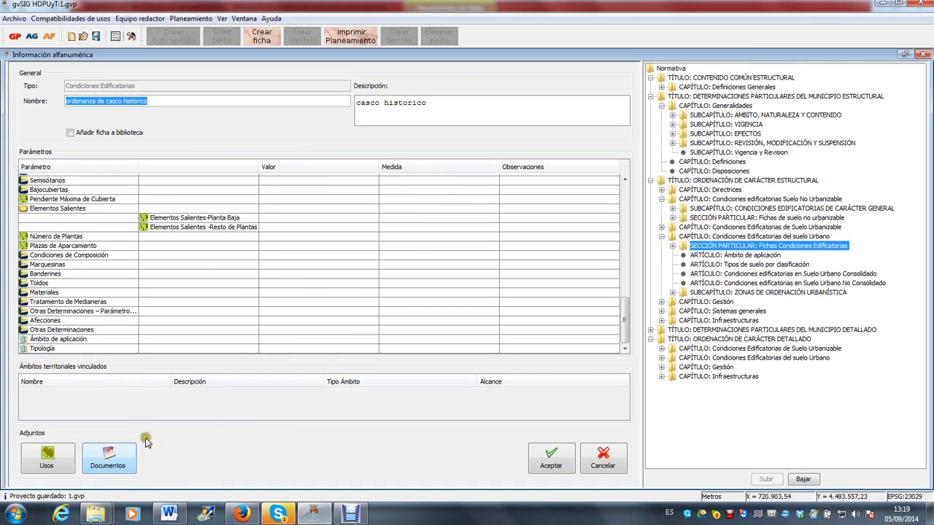
click(111, 461)
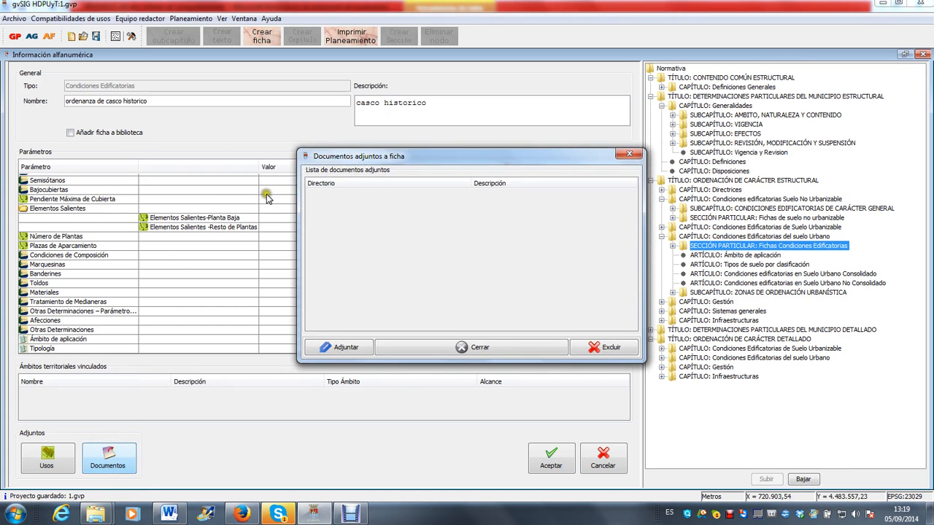
click(340, 348)
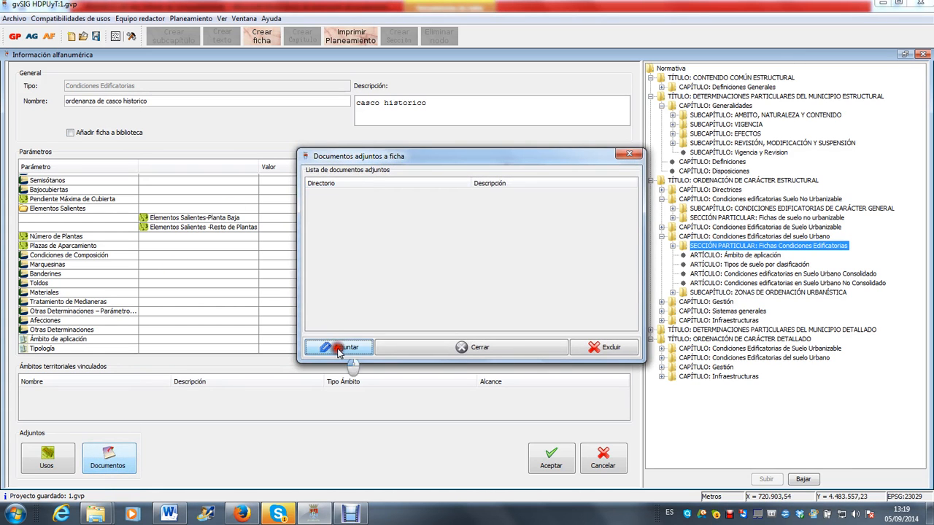
click(392, 151)
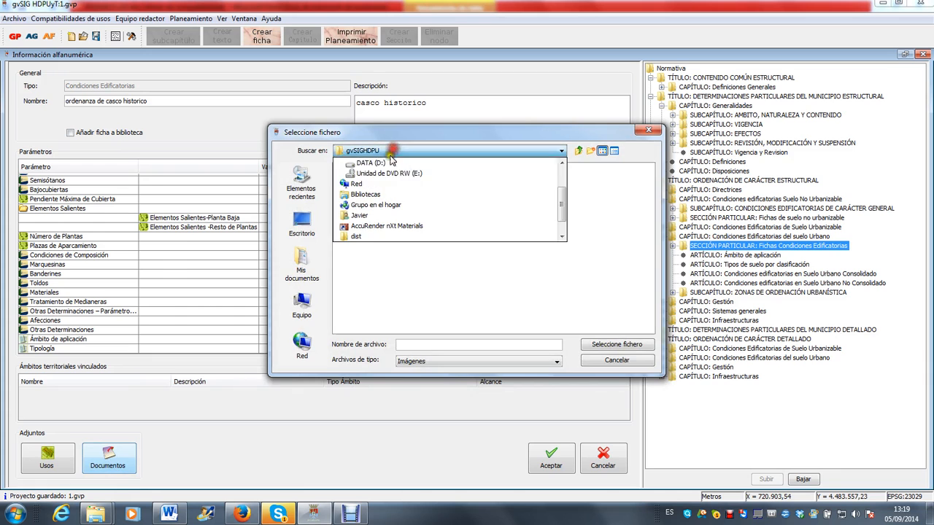
click(381, 172)
click(369, 200)
double_click(370, 200)
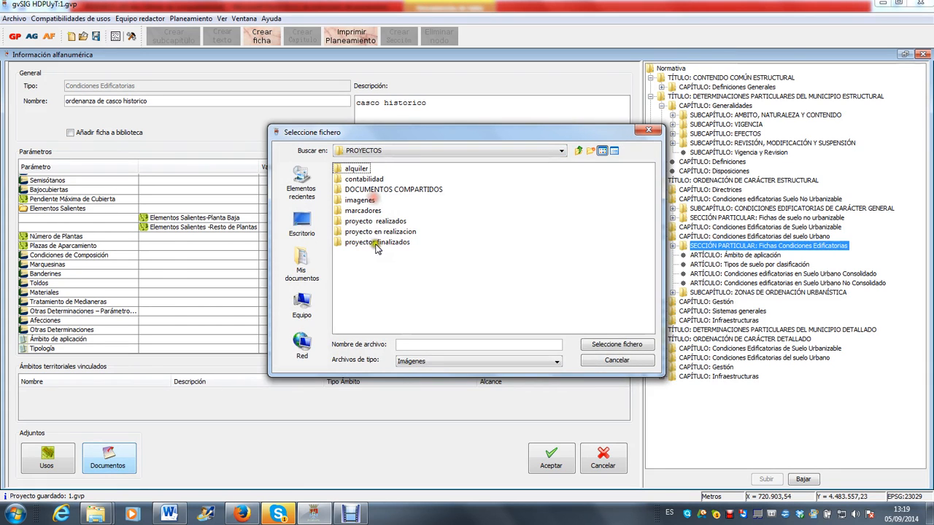
double_click(380, 222)
double_click(386, 243)
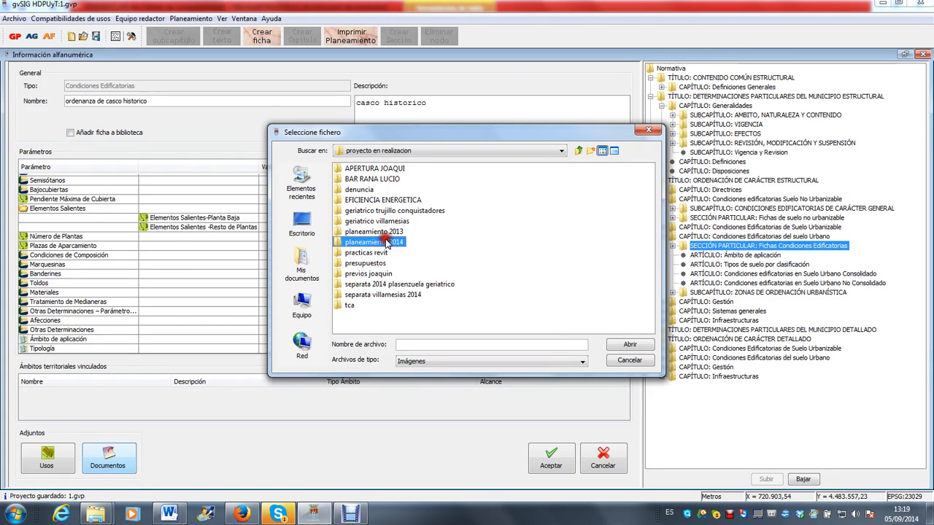
double_click(371, 274)
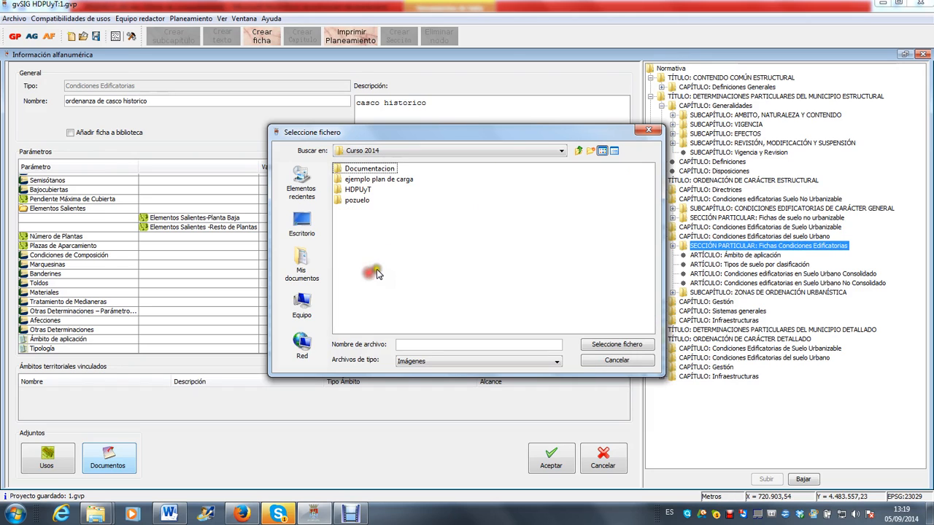
Browse through ejemplo plan de carga and normativa to the imagenes carga folder in the file chooser
double_click(375, 180)
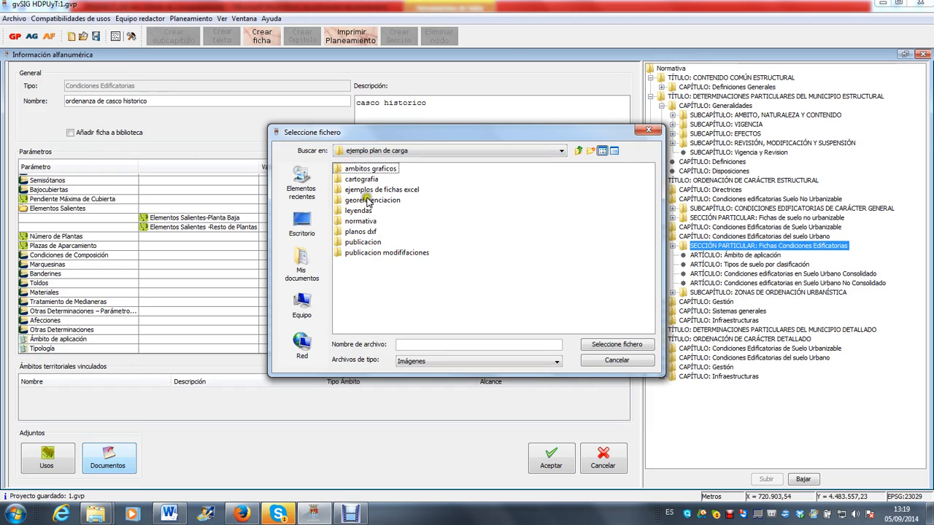
click(578, 150)
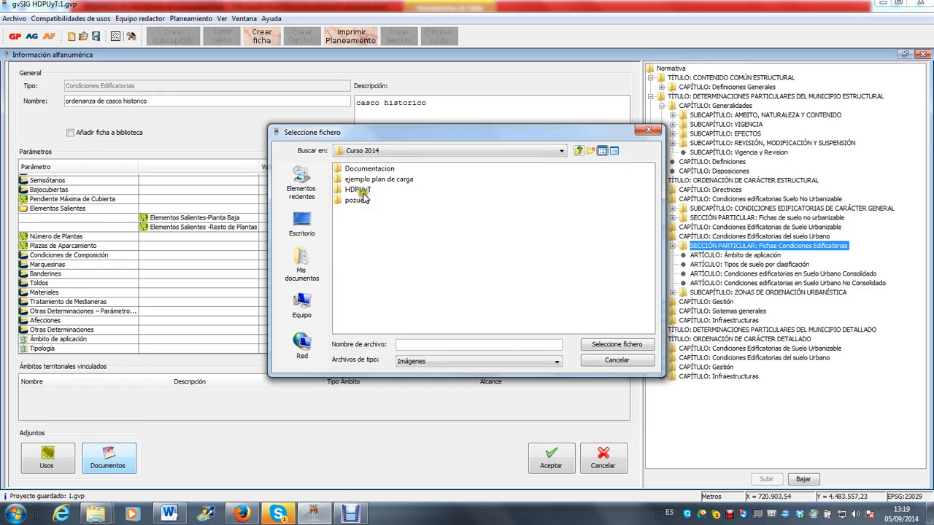
double_click(374, 180)
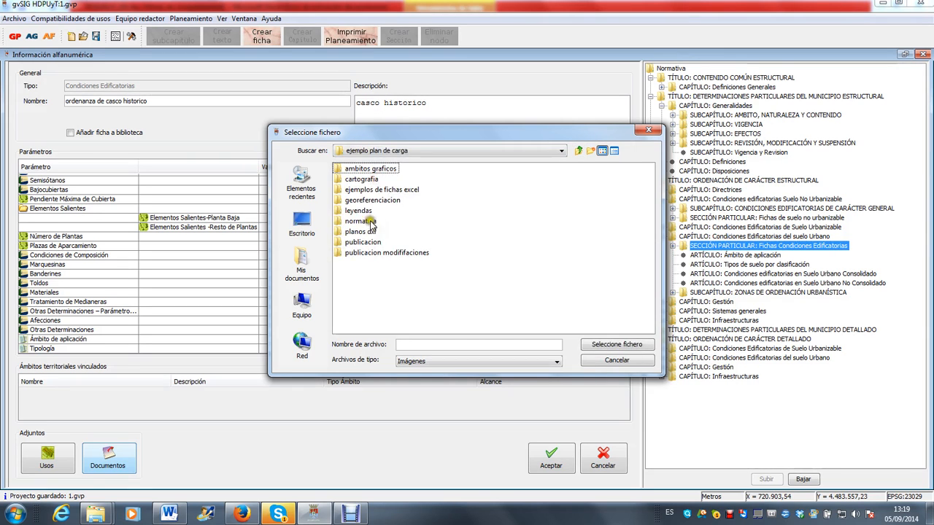
double_click(368, 221)
double_click(372, 168)
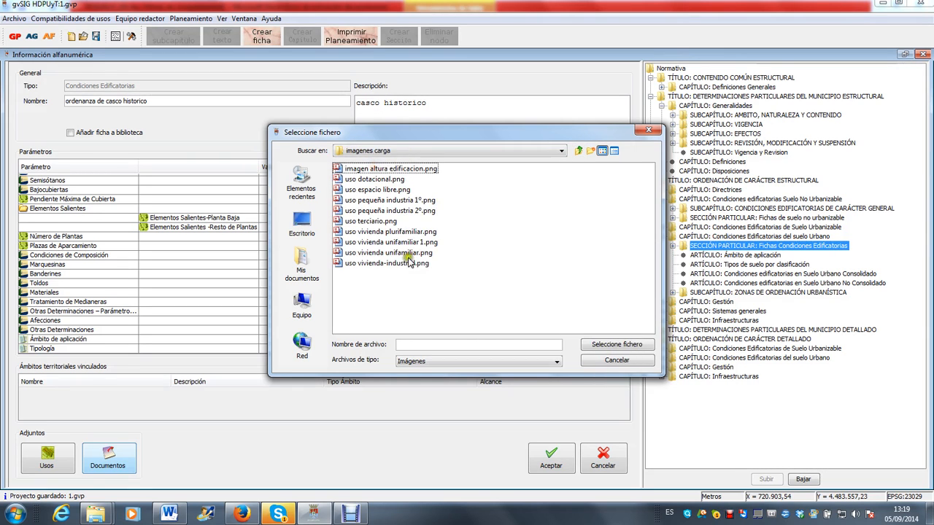
Try to attach imagen altura edificacion.png to the ficha
click(389, 267)
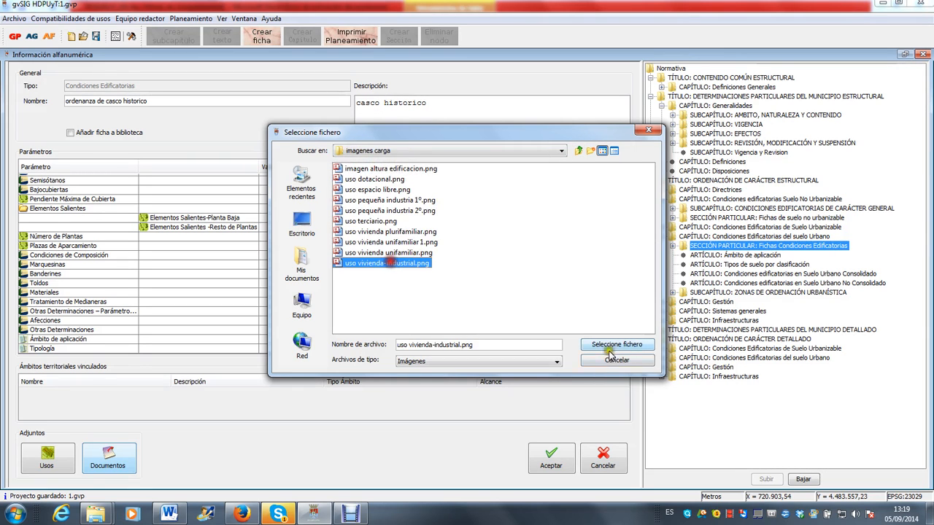
click(414, 168)
click(613, 343)
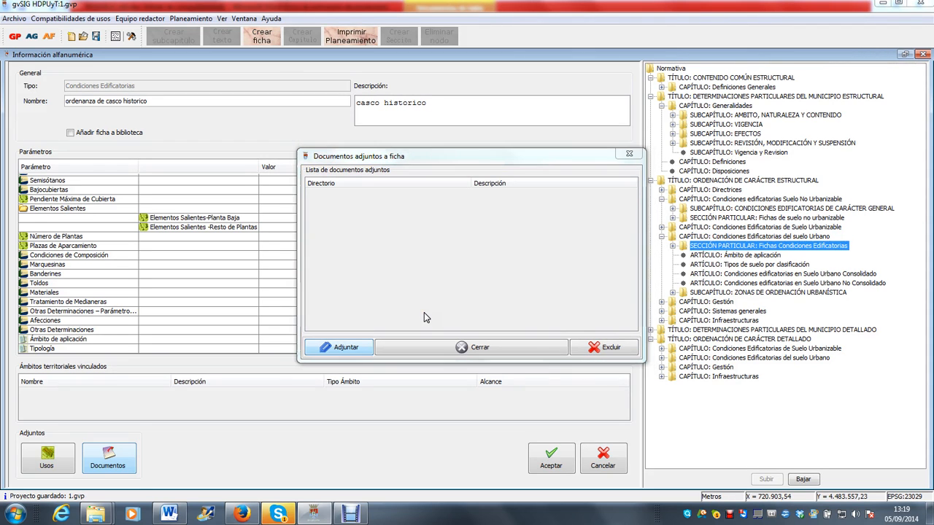
click(473, 281)
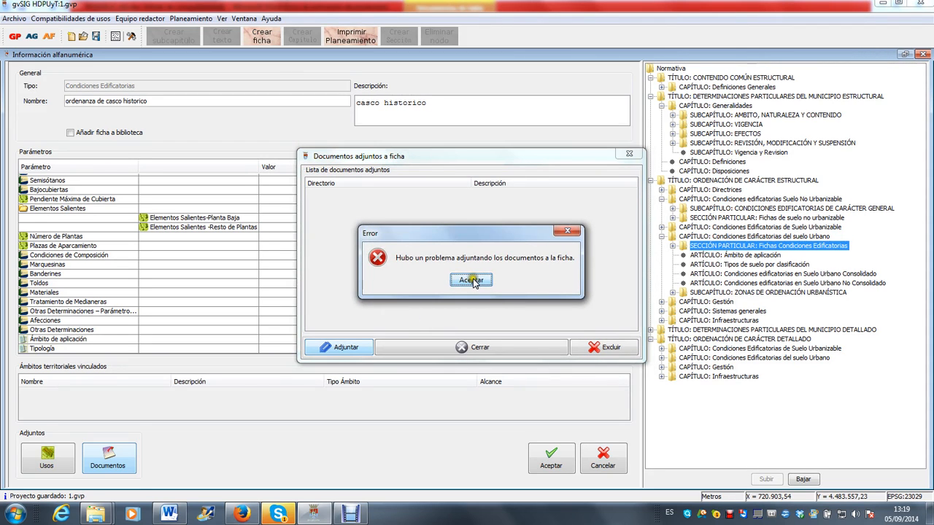
Attach uso espacio libre.png from the imagenes carga folder to the ficha
click(354, 347)
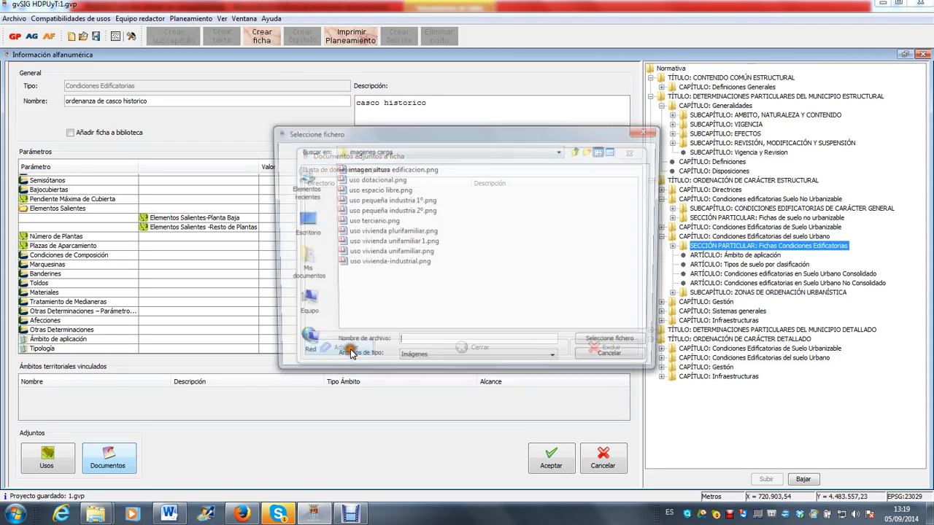
double_click(381, 191)
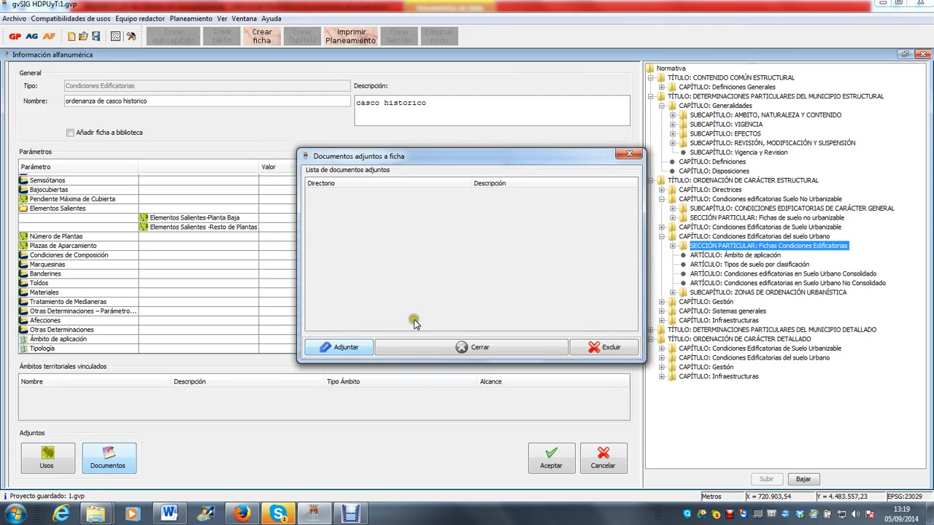
click(471, 280)
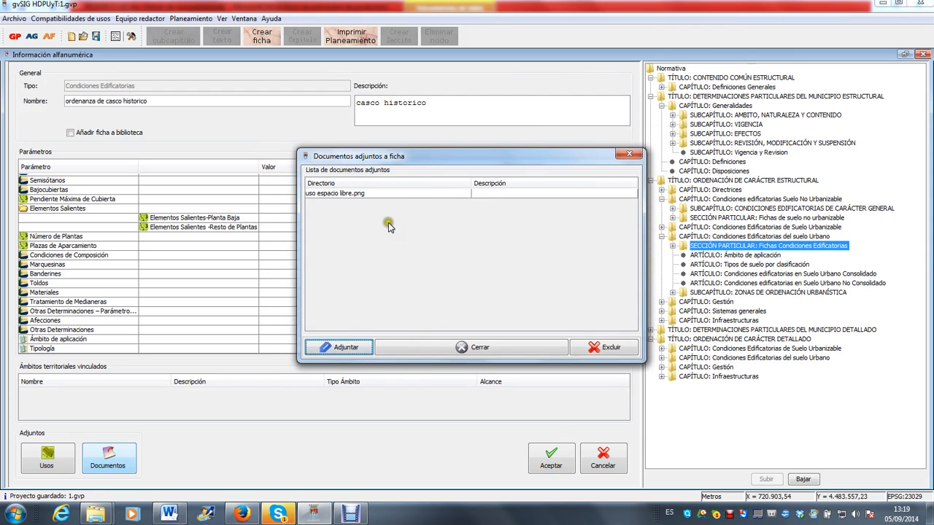
Give the attached uso espacio libre.png the description "tabla uso espacios libres" and save the ficha
click(421, 192)
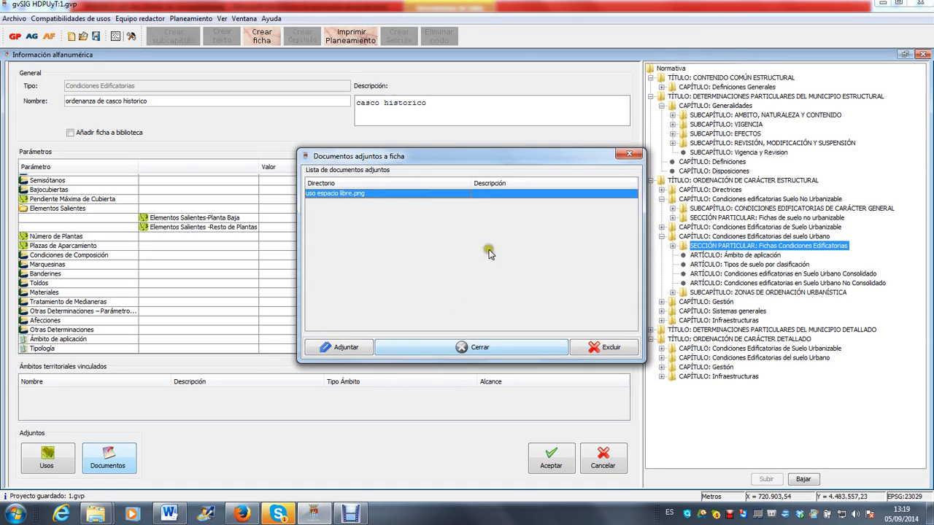
double_click(487, 192)
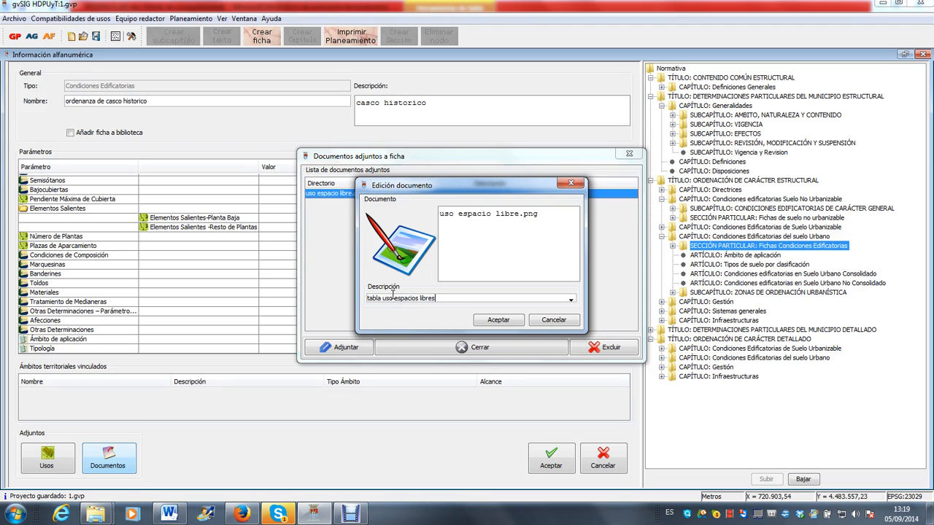
click(499, 321)
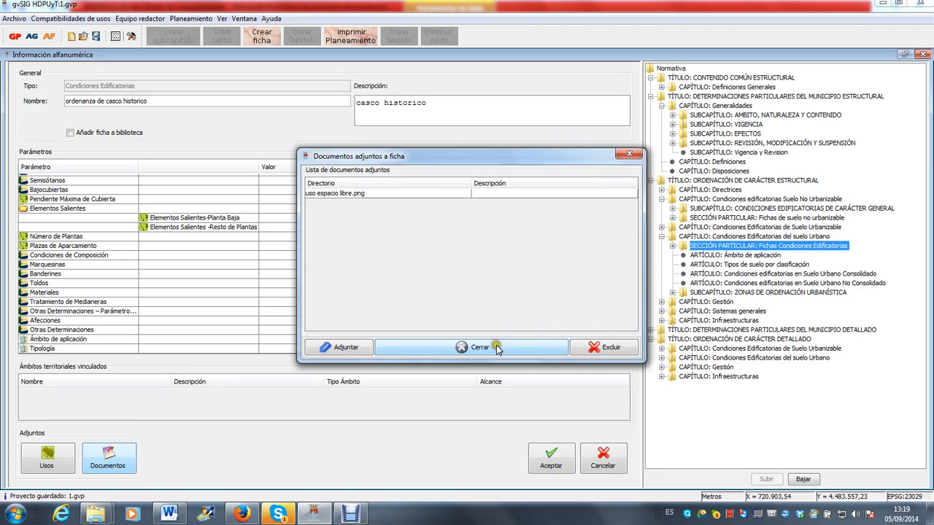
click(448, 351)
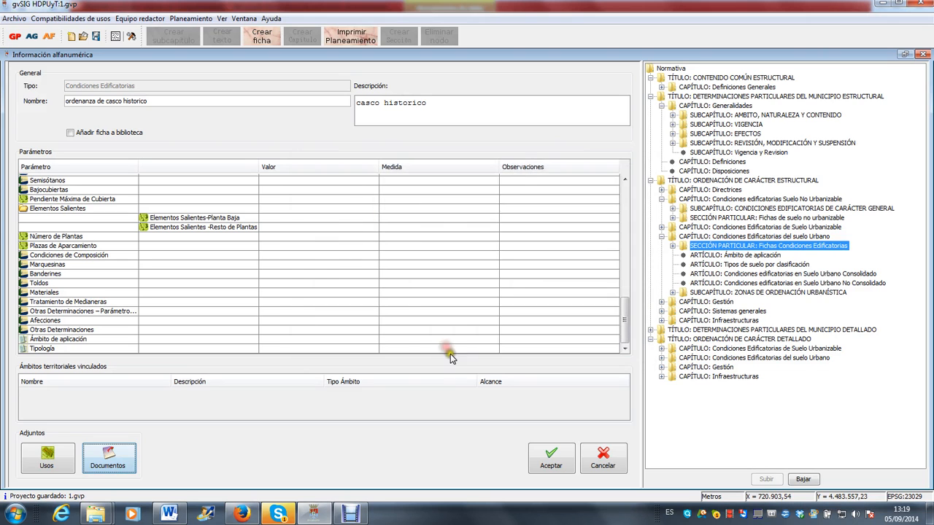
click(551, 460)
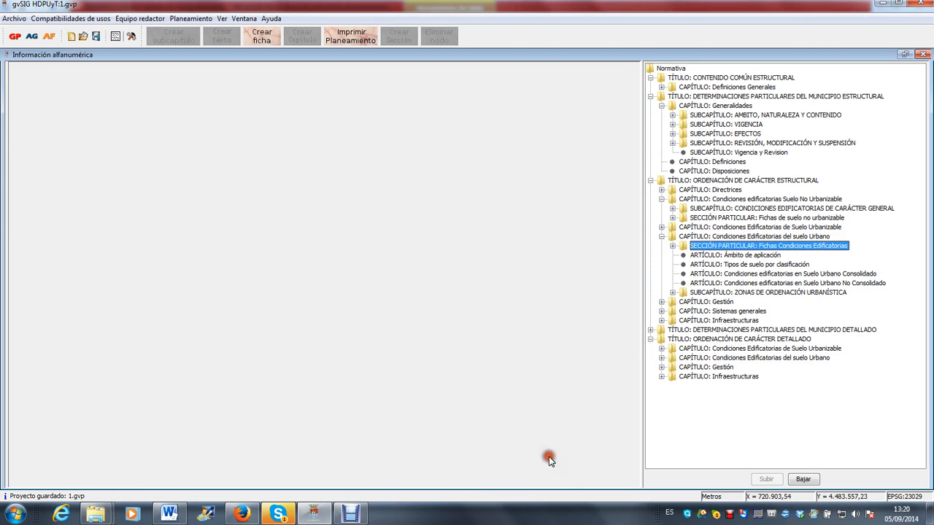
Preview the ordenanza de casco historico ficha and review its pages through to the attached table on page 3
click(672, 246)
click(736, 254)
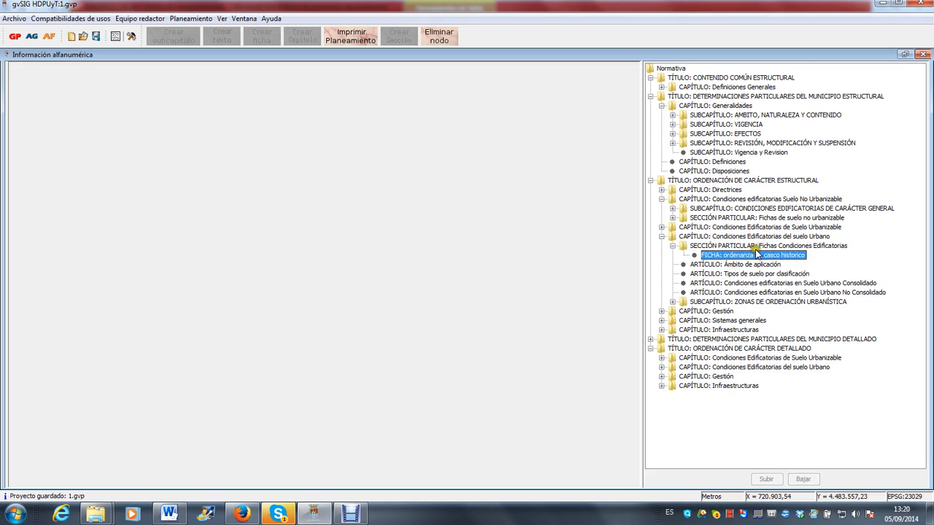
right_click(757, 254)
click(792, 313)
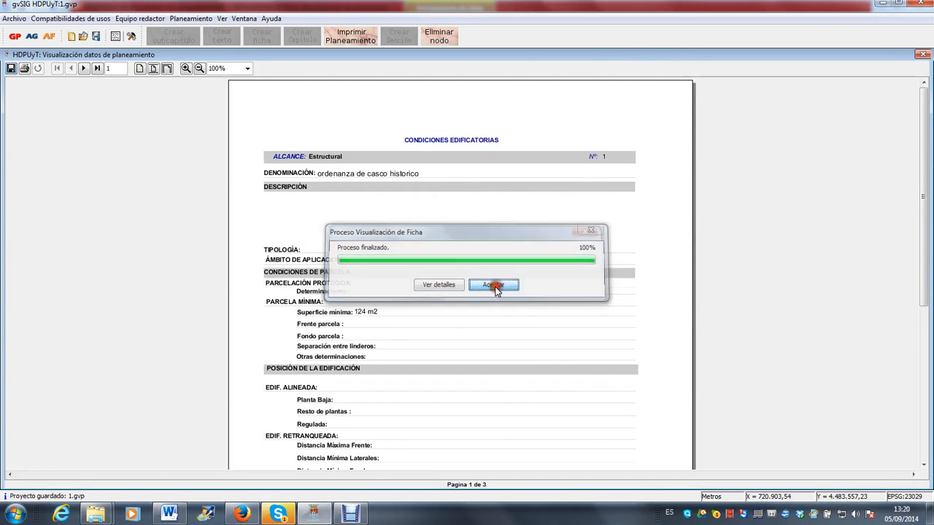
click(501, 288)
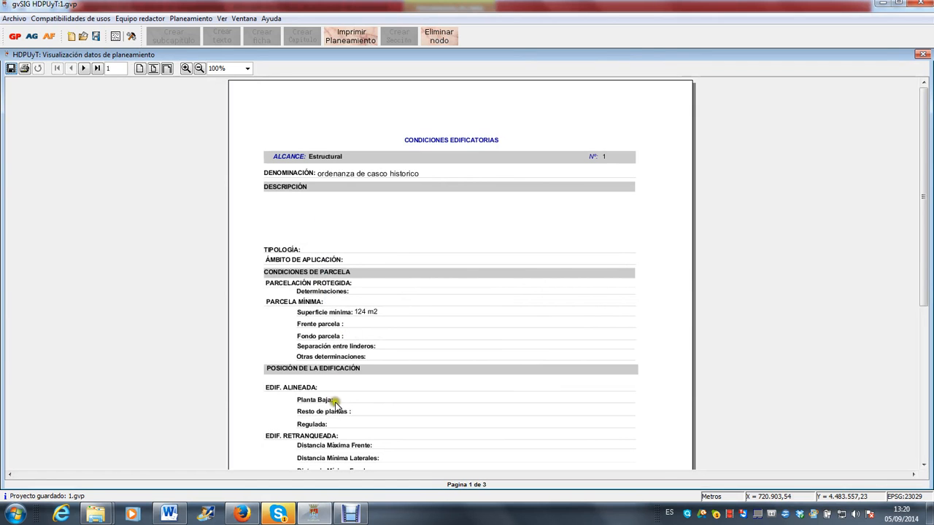
drag(927, 179, 926, 250)
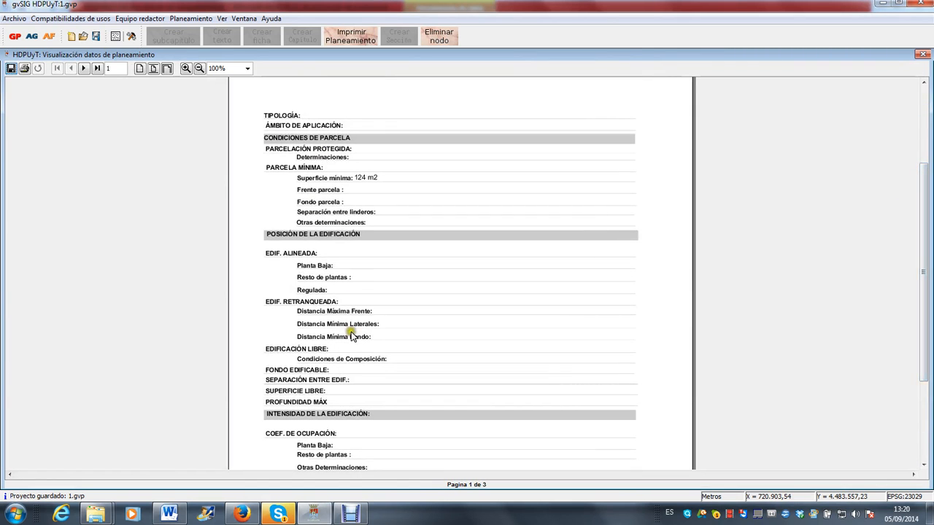
click(84, 67)
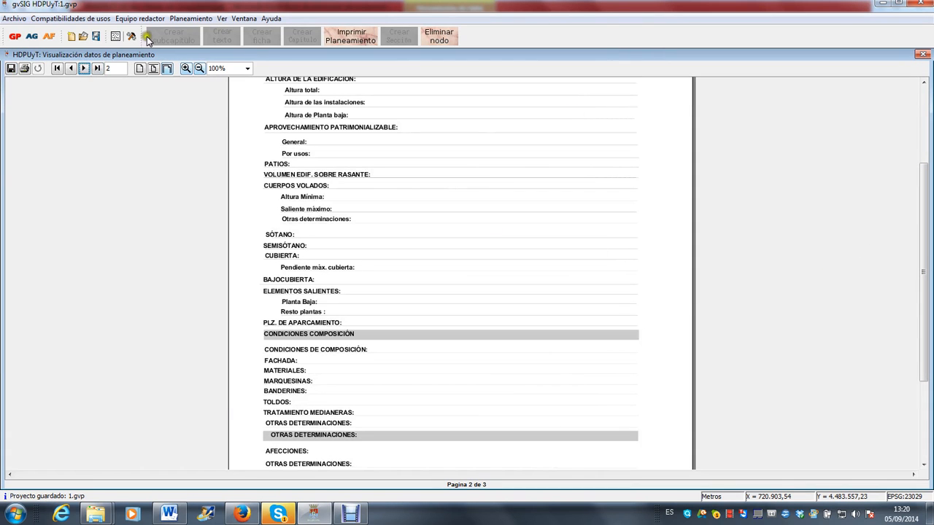
click(82, 68)
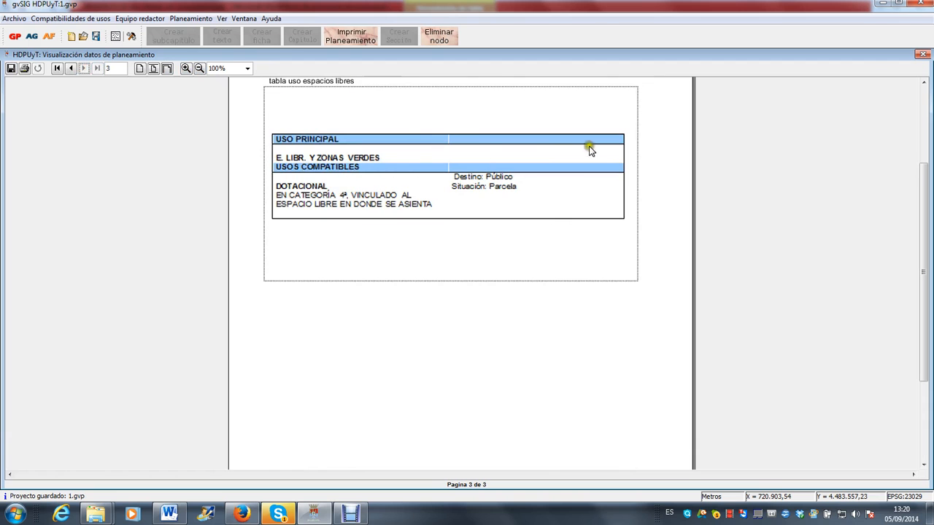
click(923, 54)
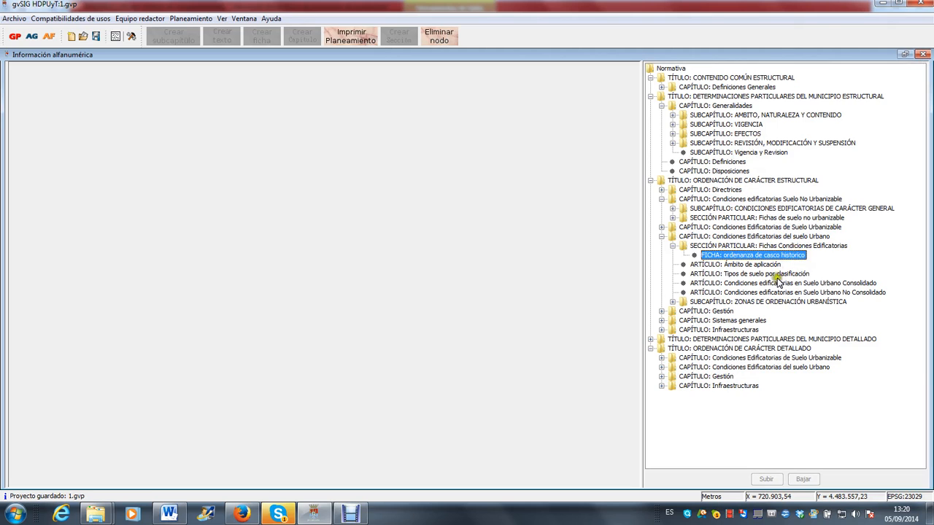
Try to create an Área de reparto ficha named Ar1 in the Fichas áreas de reparto section under Gestión, Suelo Urbanizable
click(720, 312)
click(734, 329)
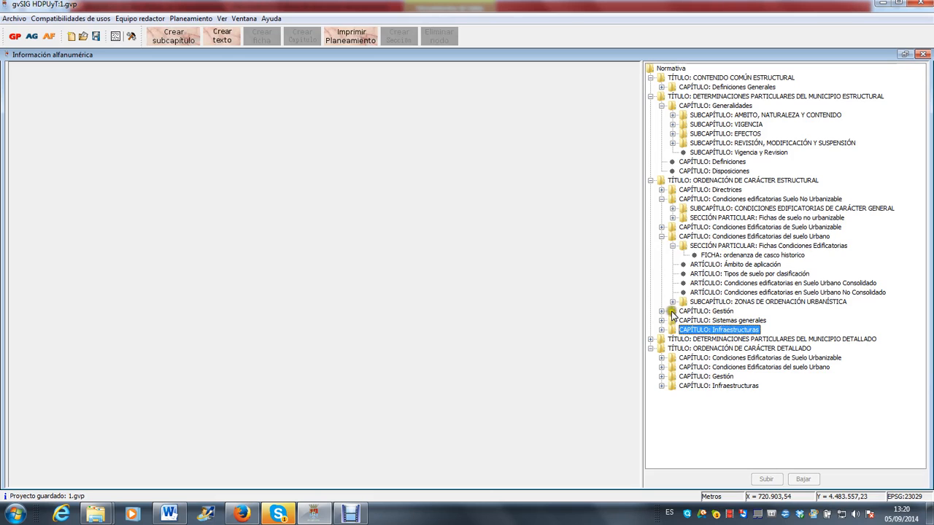
click(661, 310)
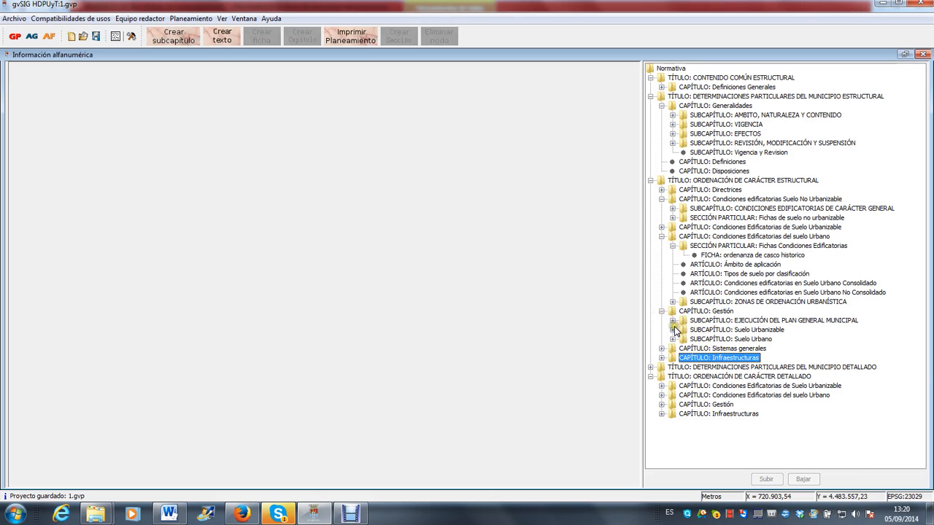
click(674, 330)
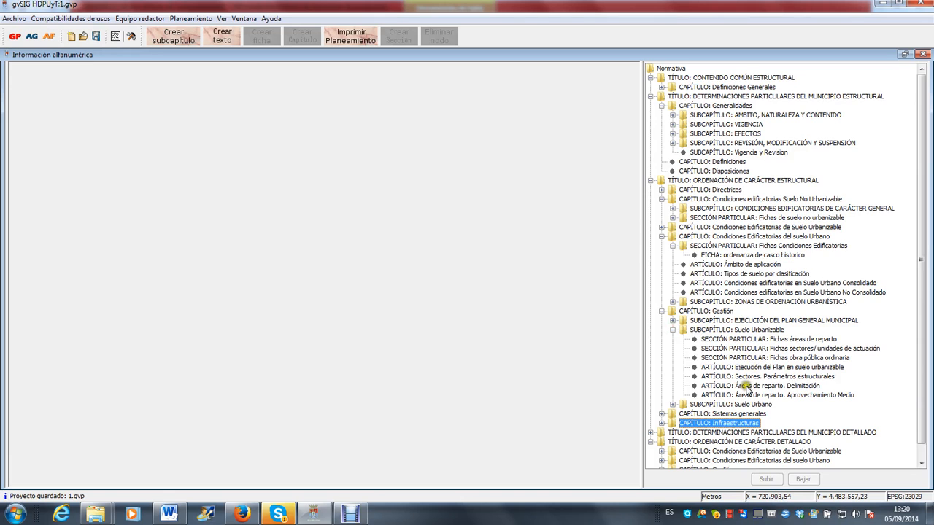
click(758, 339)
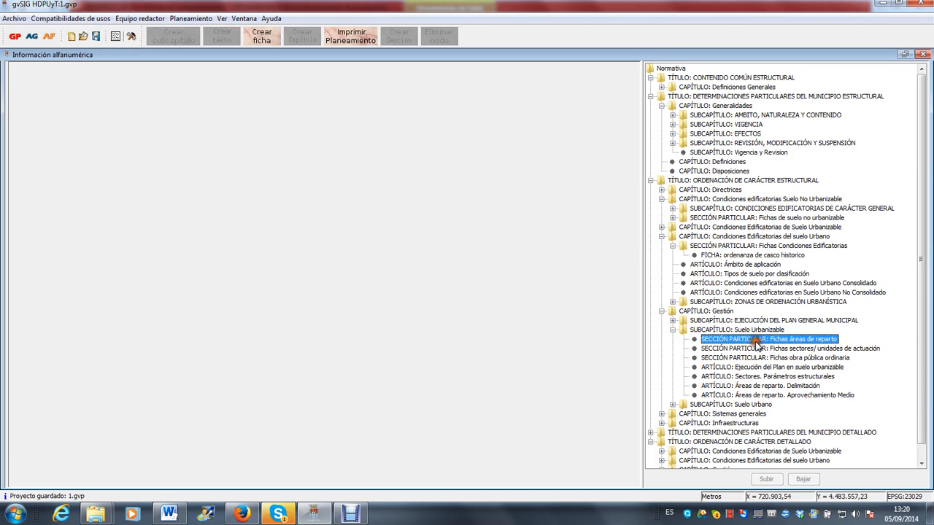
click(262, 36)
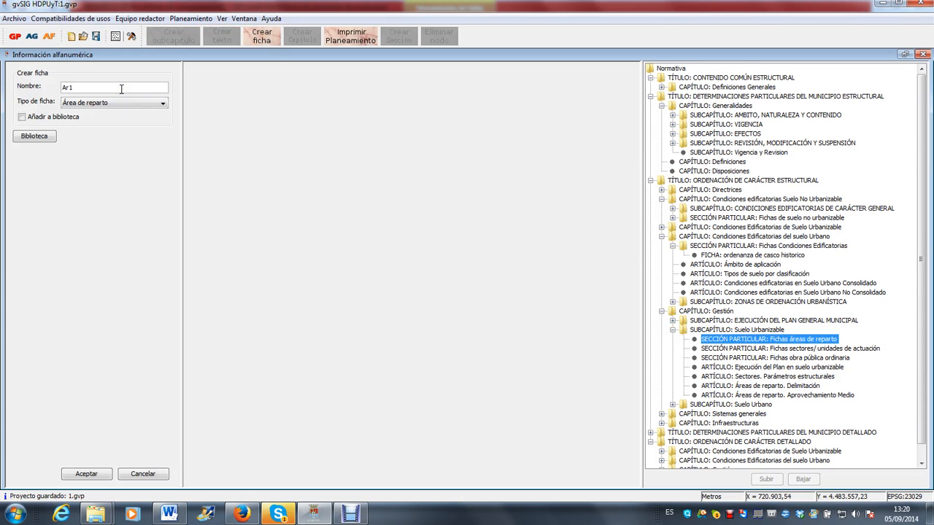
click(81, 473)
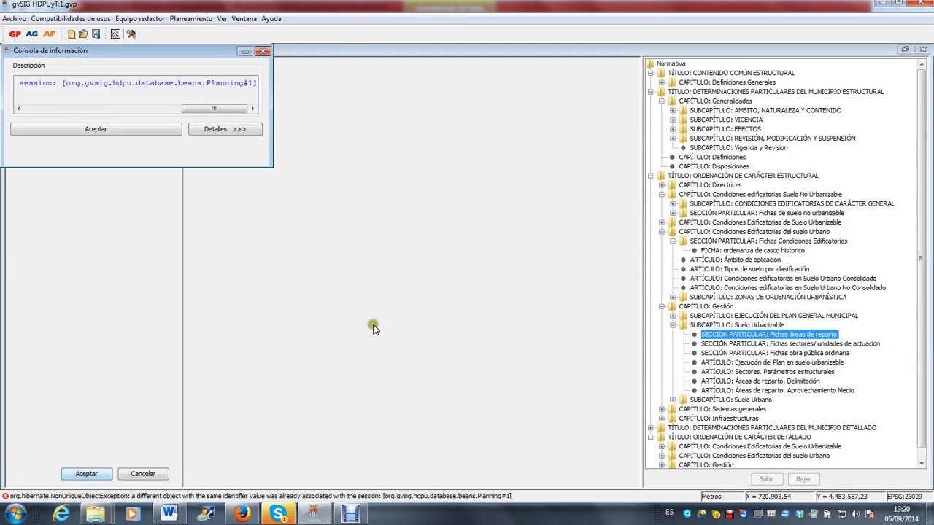
click(351, 515)
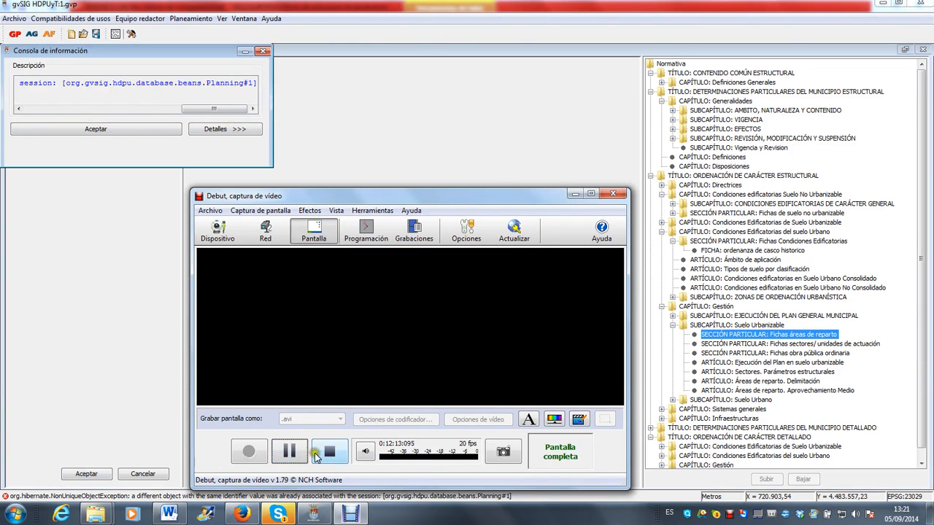
click(252, 452)
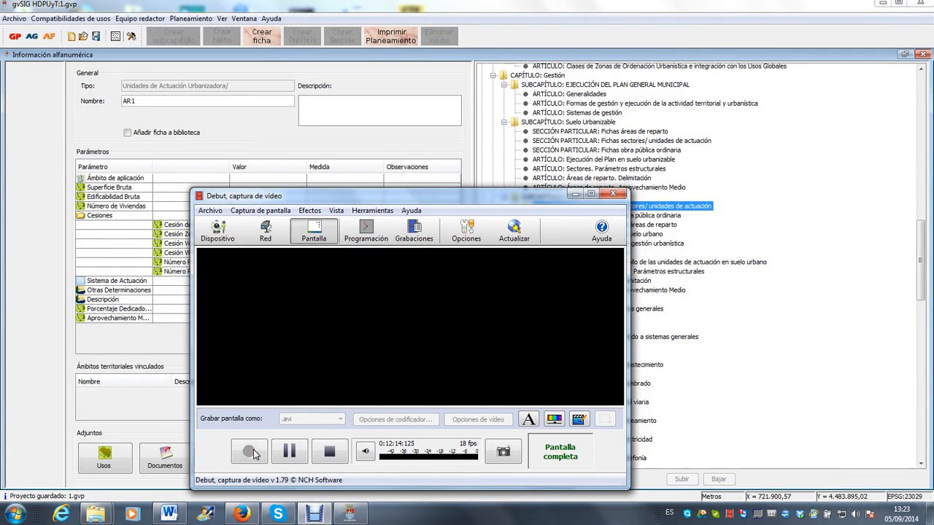
click(575, 194)
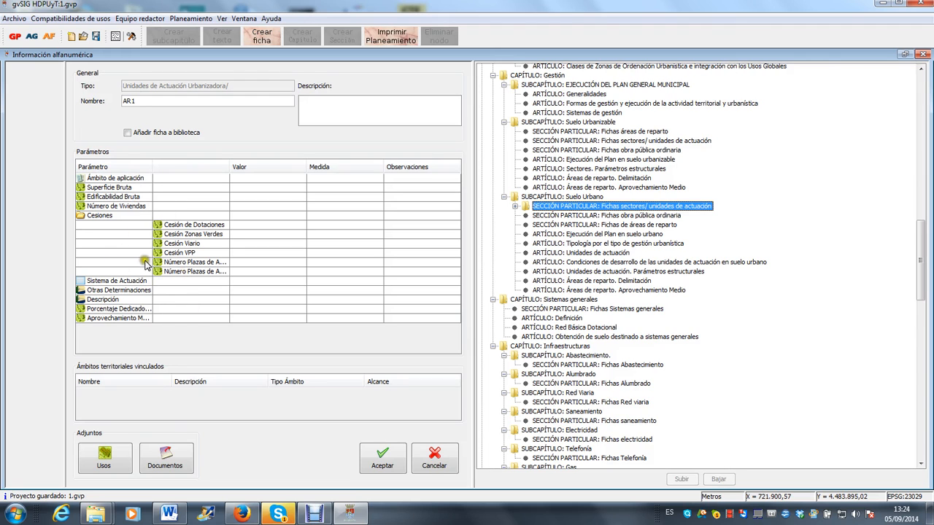
Start attaching a document to the AR1 ficha and browse to Curso 2014, ejemplo plan de carga, normativa, imagenes carga
click(166, 463)
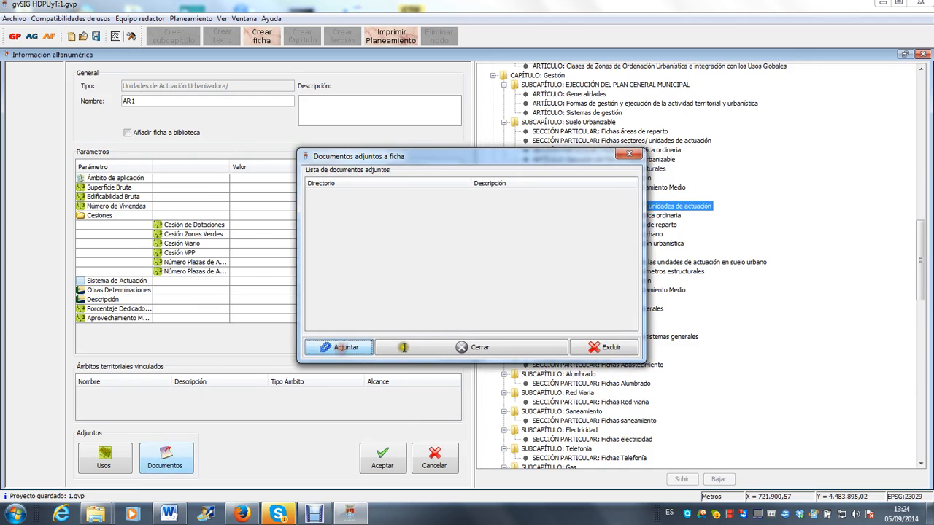
click(406, 150)
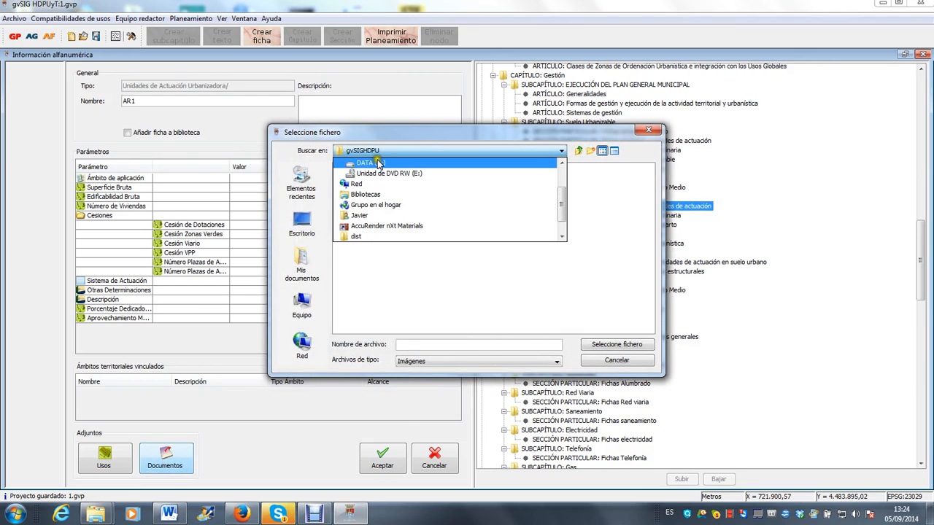
click(364, 163)
double_click(379, 201)
click(394, 232)
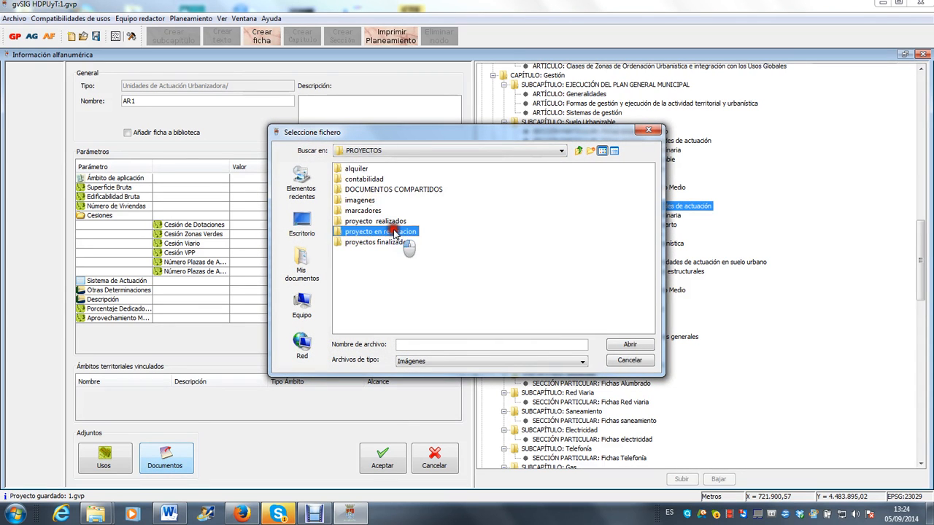
double_click(394, 232)
double_click(374, 244)
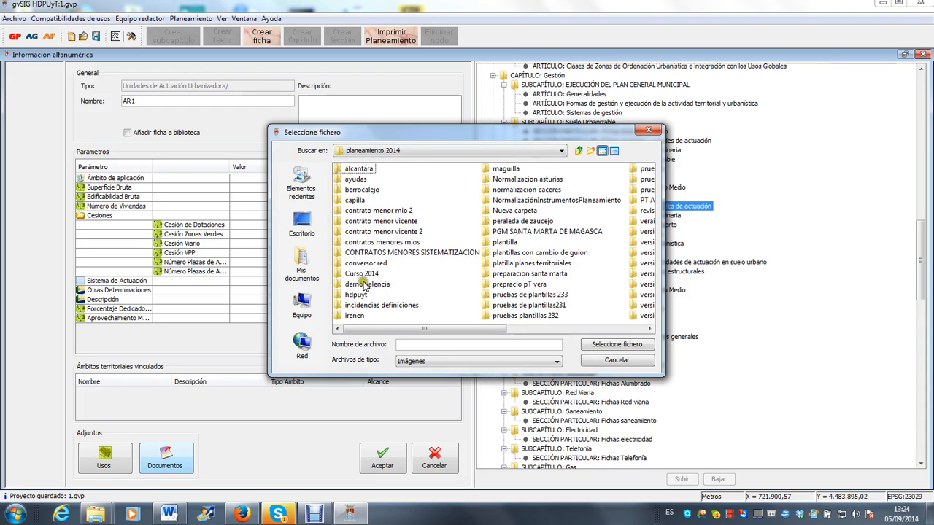
double_click(363, 274)
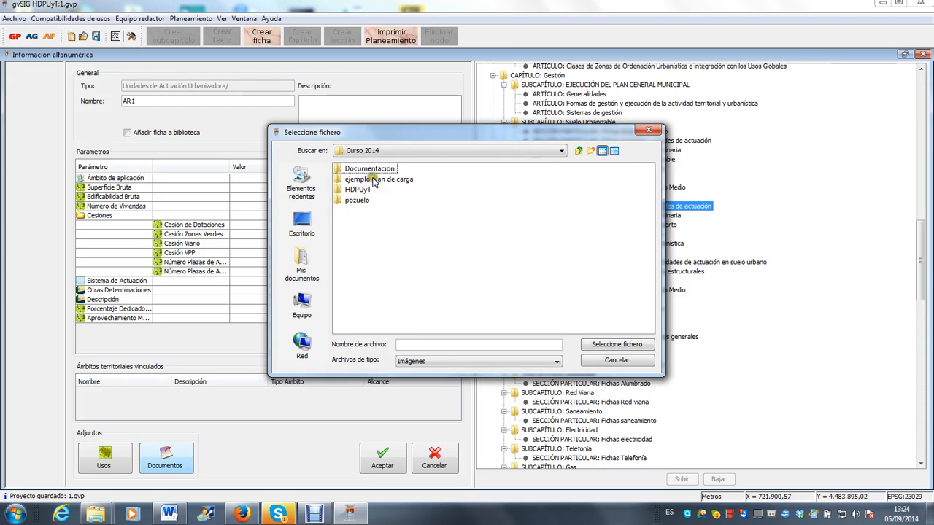
double_click(358, 201)
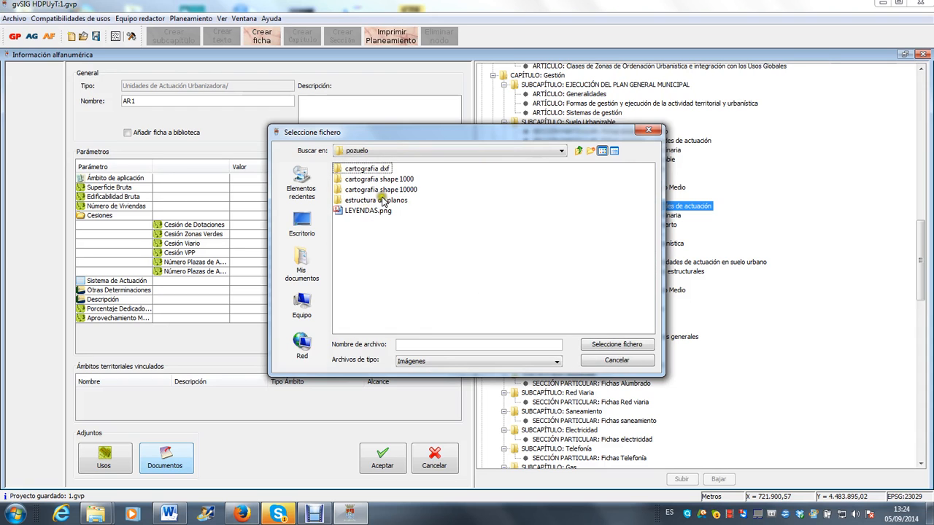
click(578, 150)
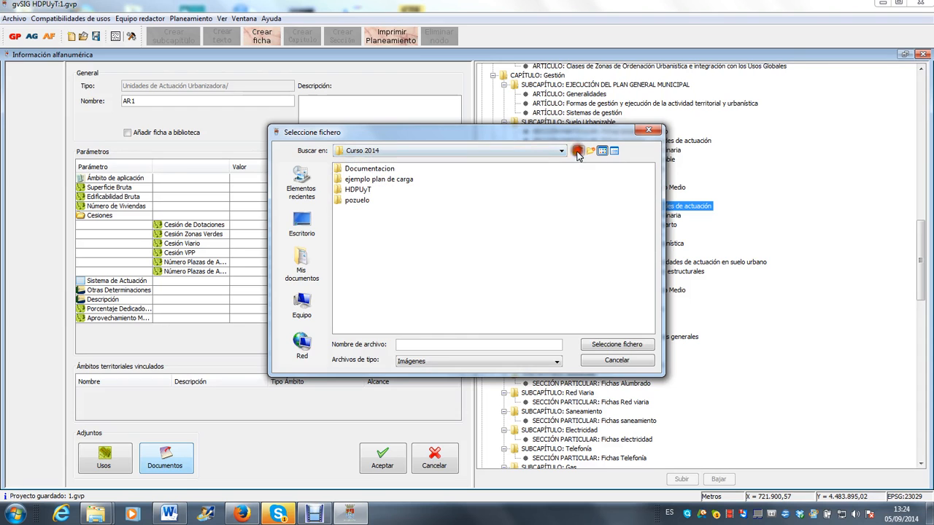
double_click(377, 180)
double_click(359, 222)
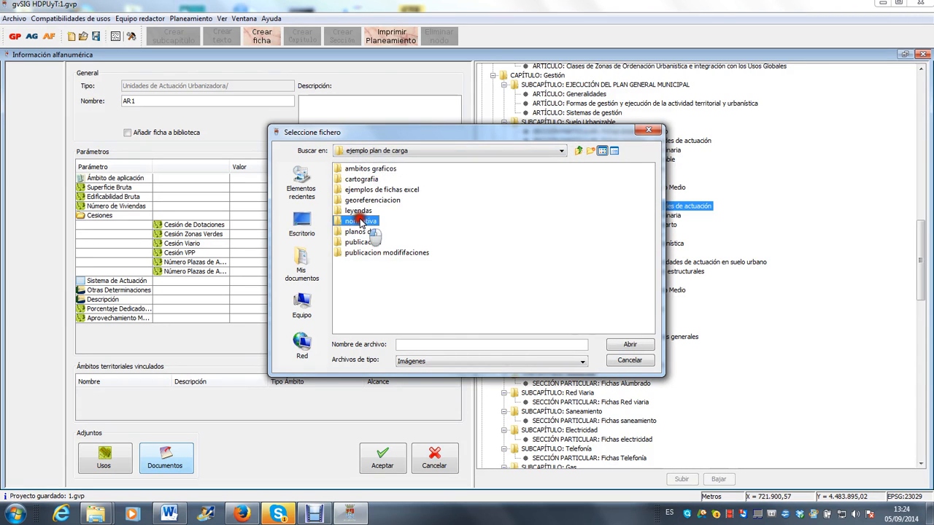
double_click(378, 172)
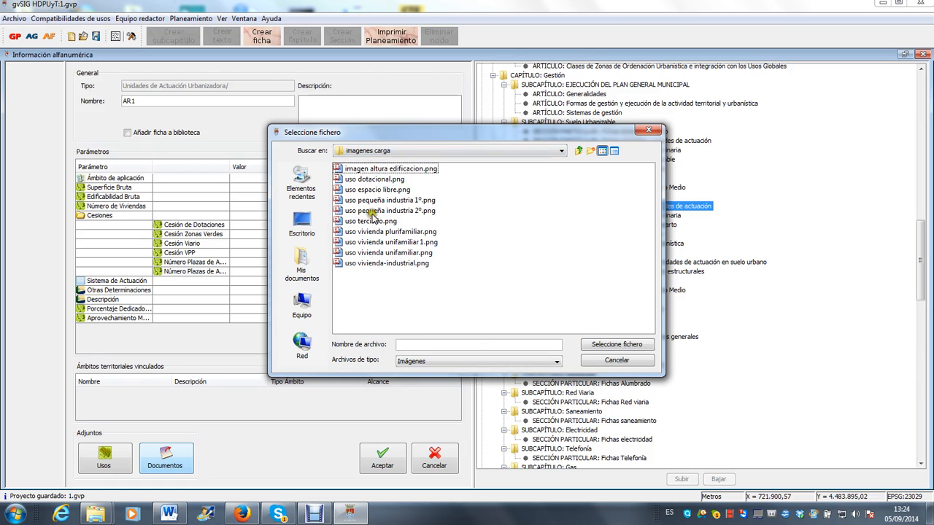
Attach imagen altura edificacion.png to the AR1 ficha and accept renaming the duplicate attachment
click(380, 170)
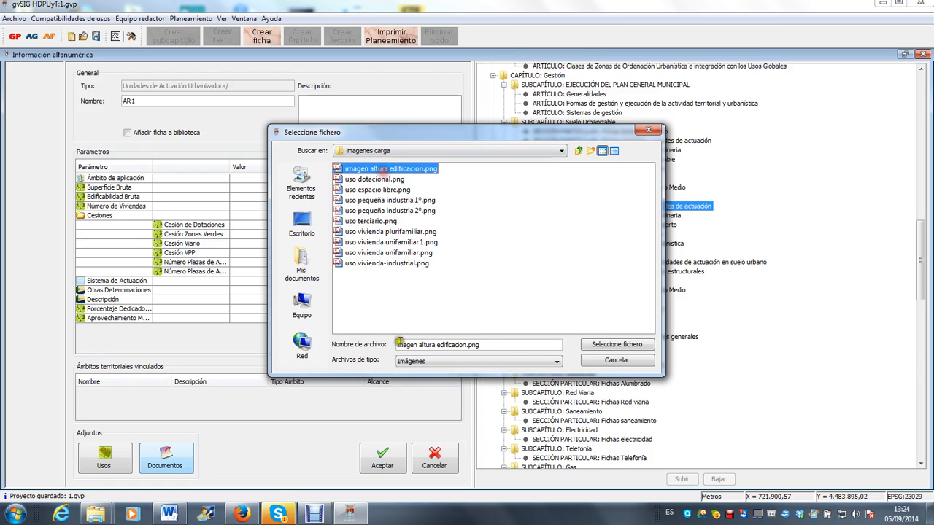
click(597, 347)
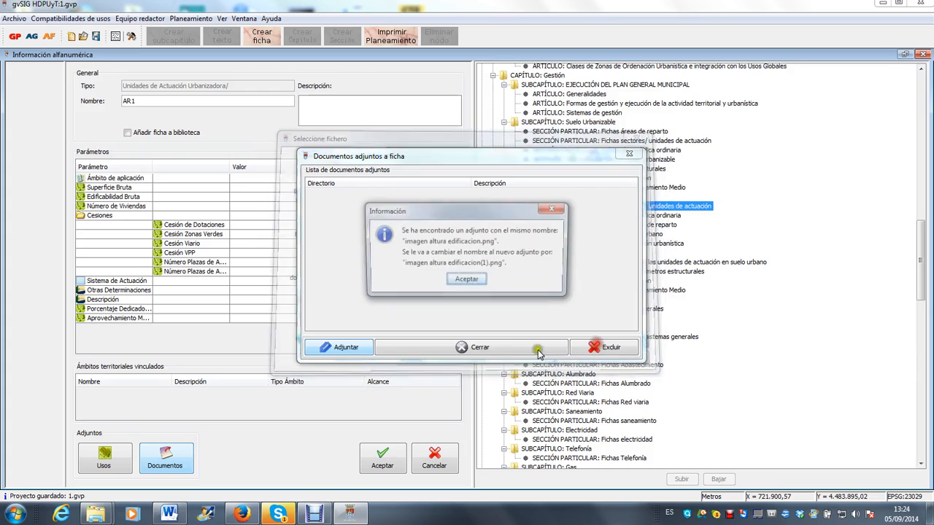
click(469, 285)
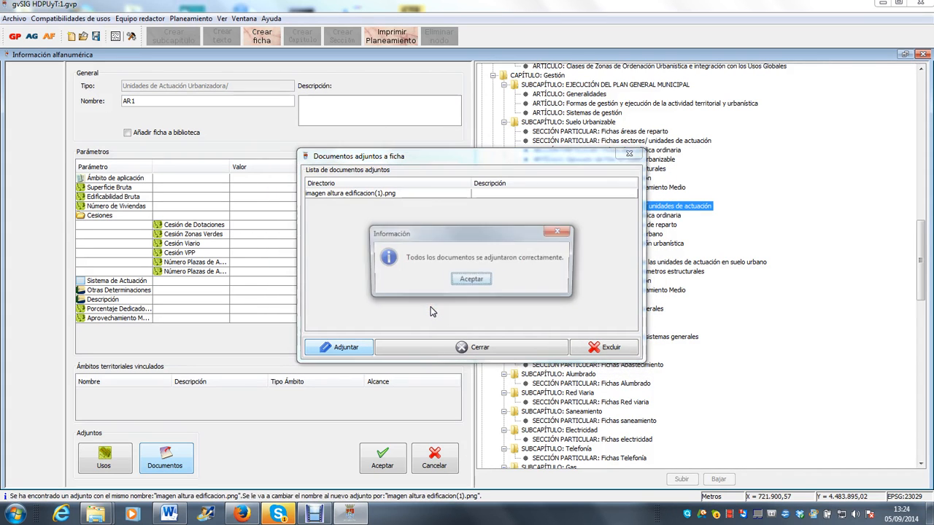
click(470, 282)
Give the attached building height image the predefined description SITUACION and save the AR1 ficha
click(514, 196)
double_click(515, 196)
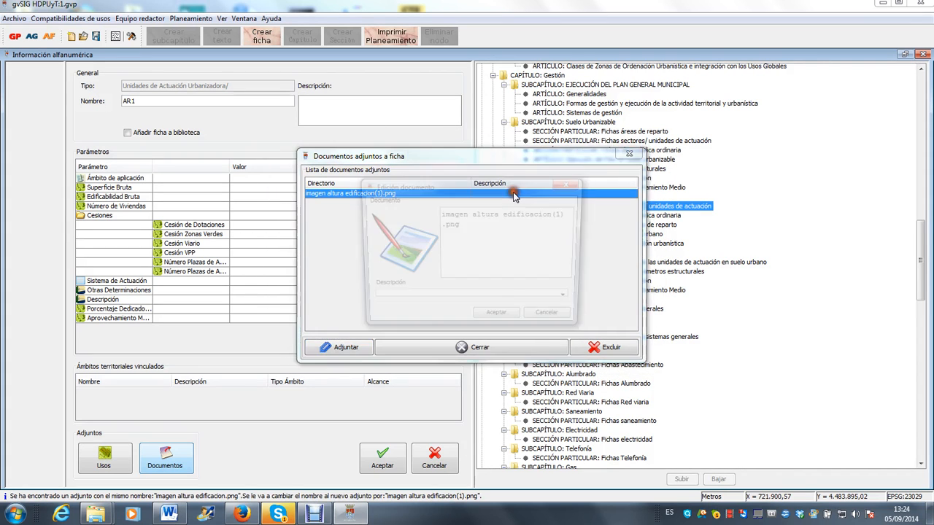
click(570, 299)
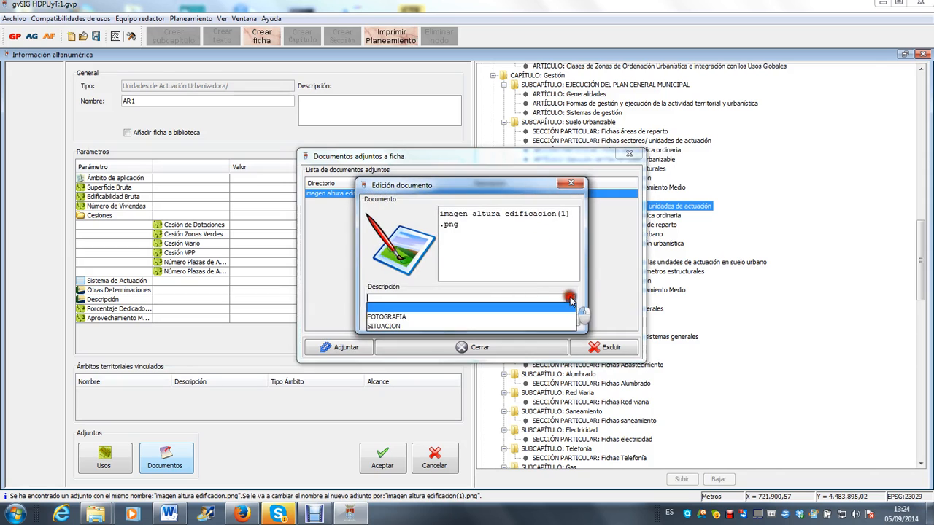
click(394, 327)
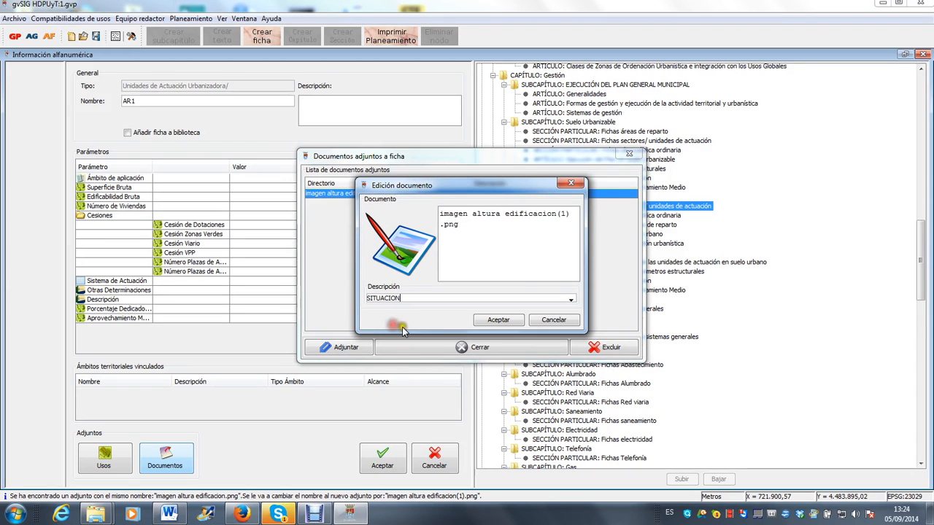
click(502, 328)
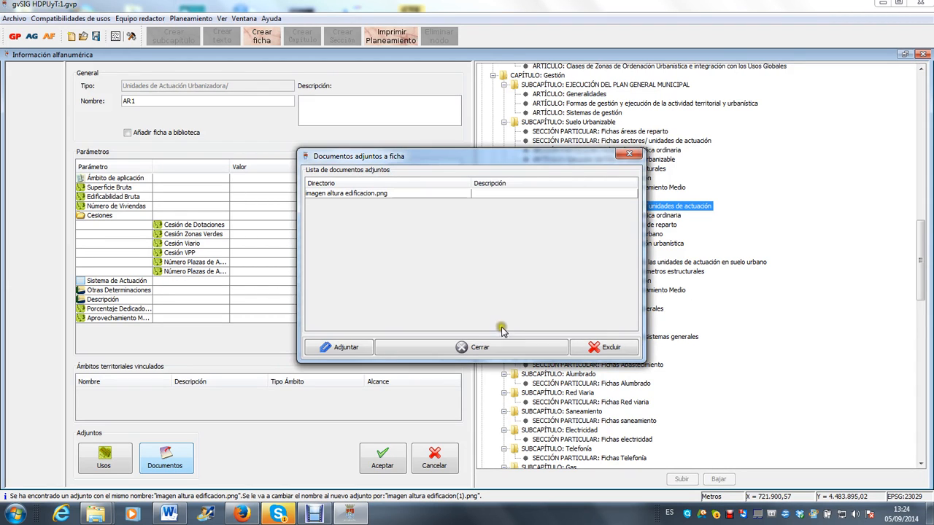
click(470, 348)
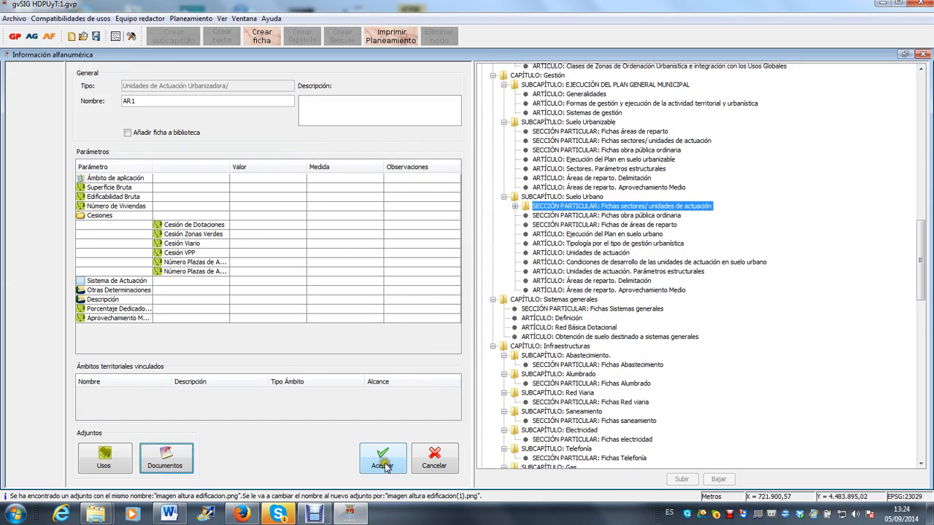
click(384, 464)
Preview the AR1 ficha under Suelo Urbano, Fichas sectores/ unidades de actuación, examine its LOCALIZACIÓN image and close the preview
click(515, 206)
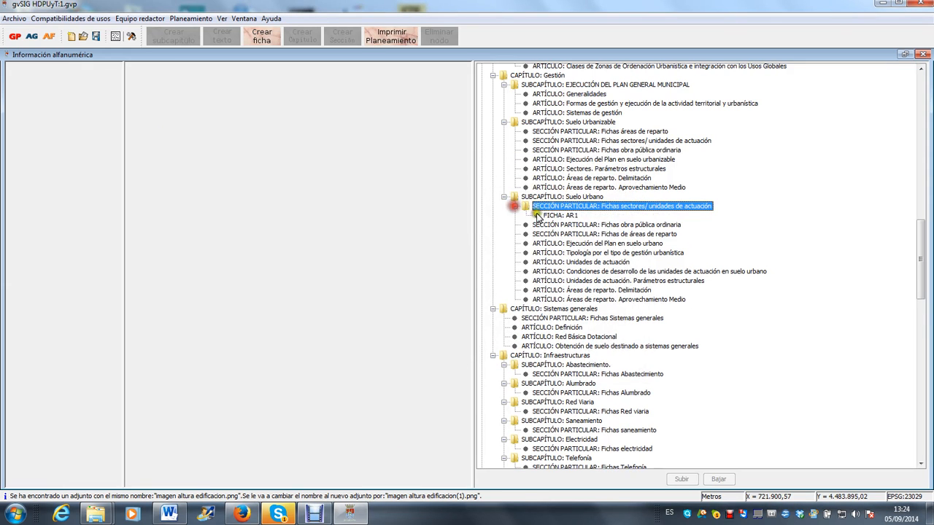
click(558, 215)
right_click(574, 217)
click(593, 276)
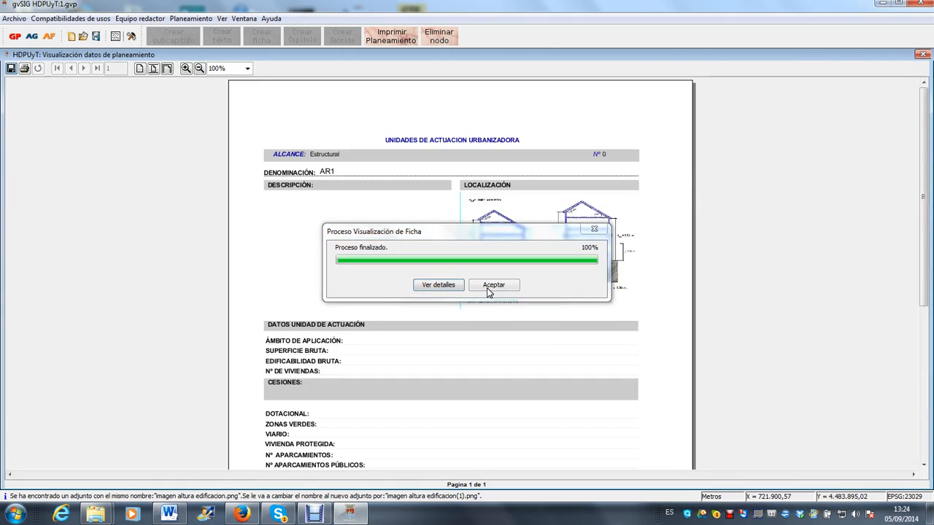
click(491, 286)
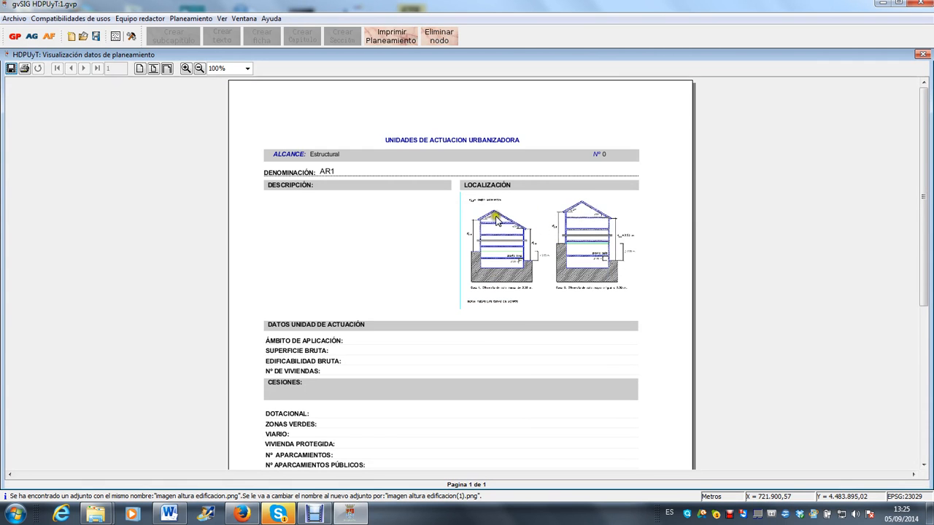
click(923, 54)
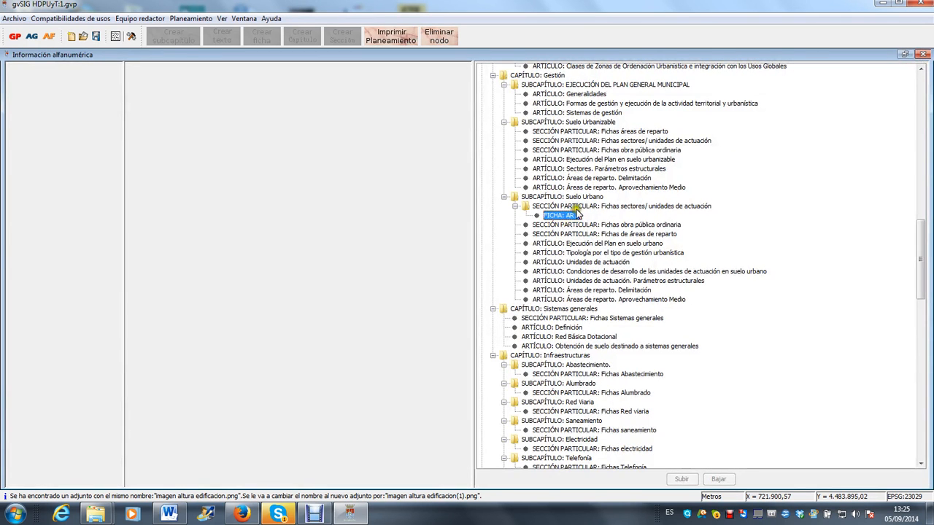